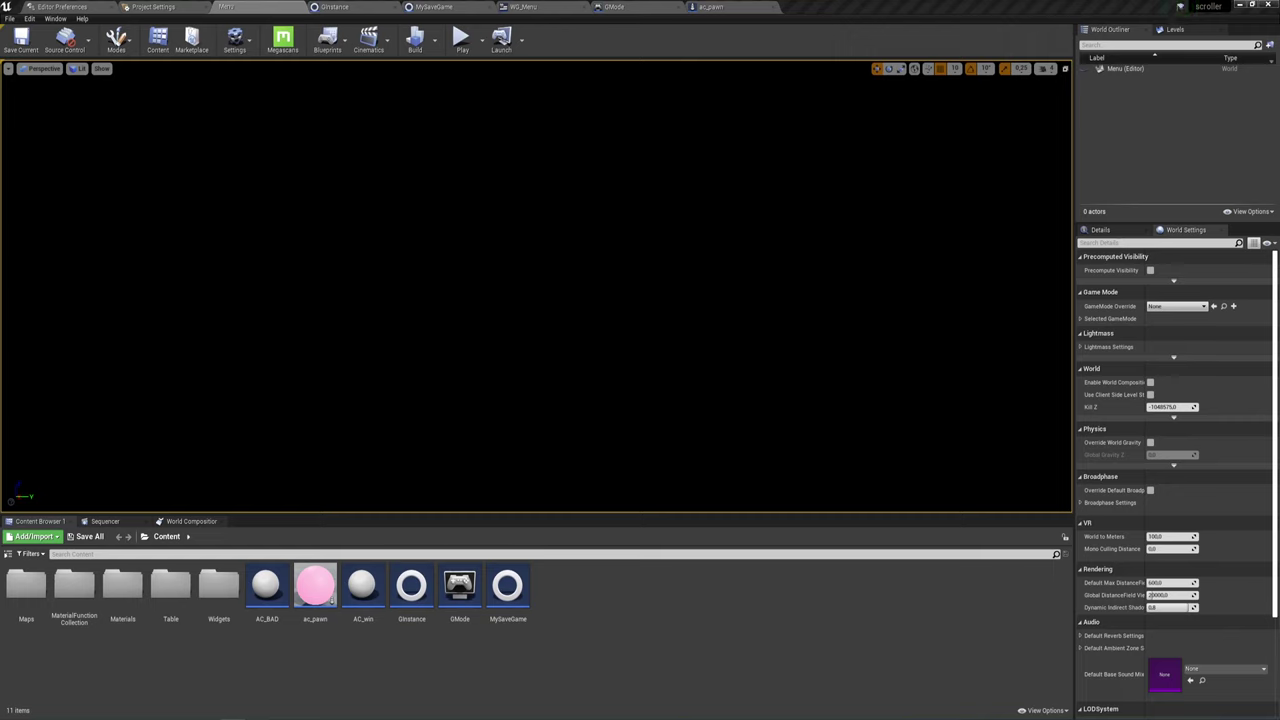
Step: Package the project for Android (Multi:ASTC,DXT,ETC2) into the chosen temp output folder
click(9, 18)
mouse_move(97, 183)
mouse_move(140, 186)
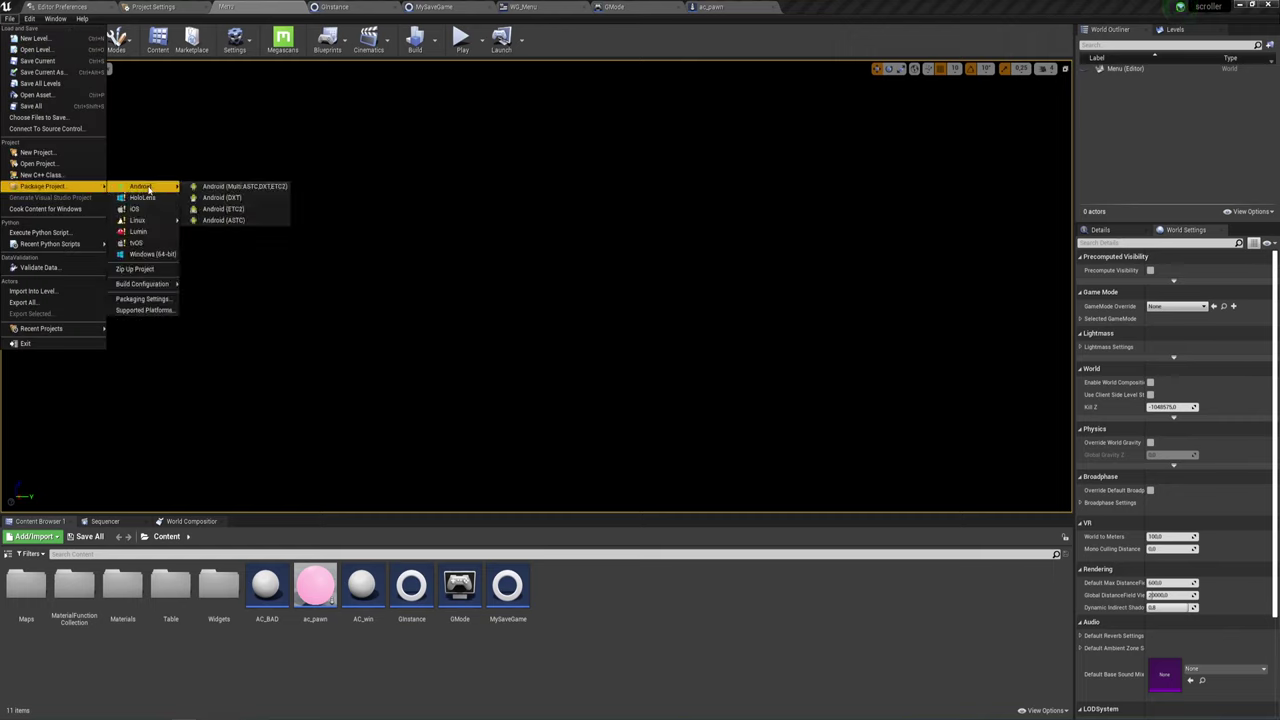
click(242, 208)
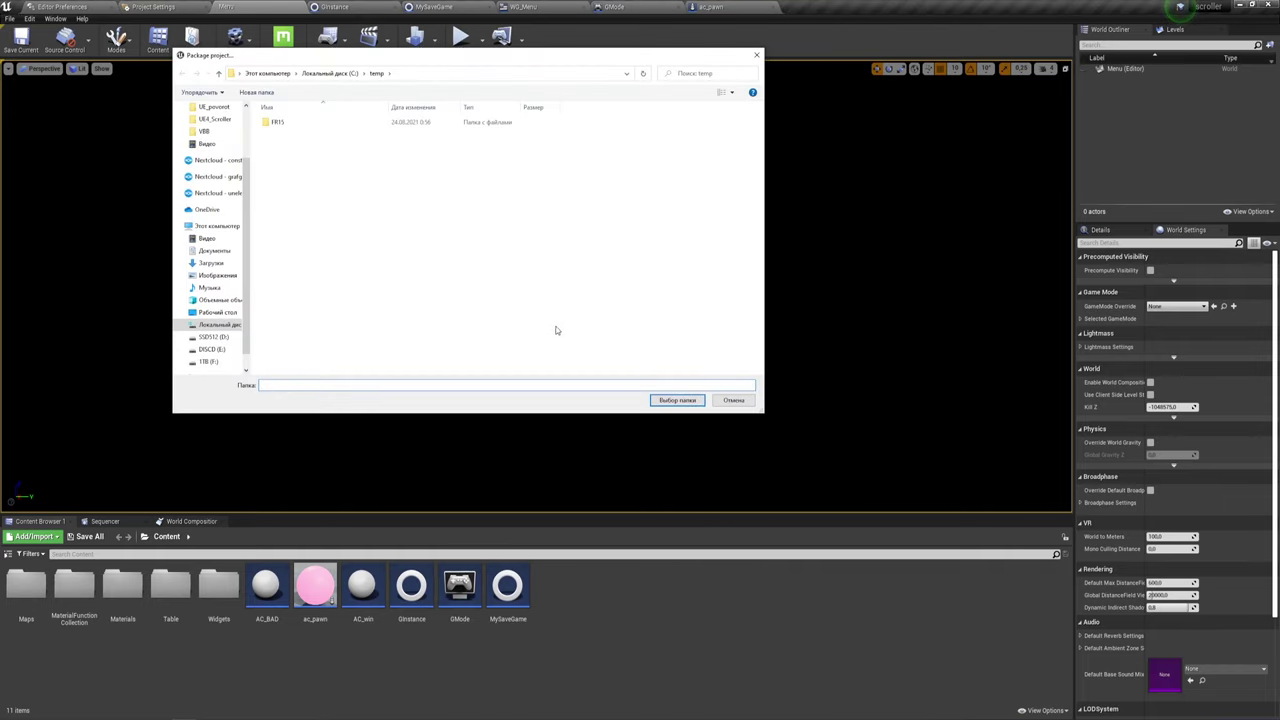
click(685, 401)
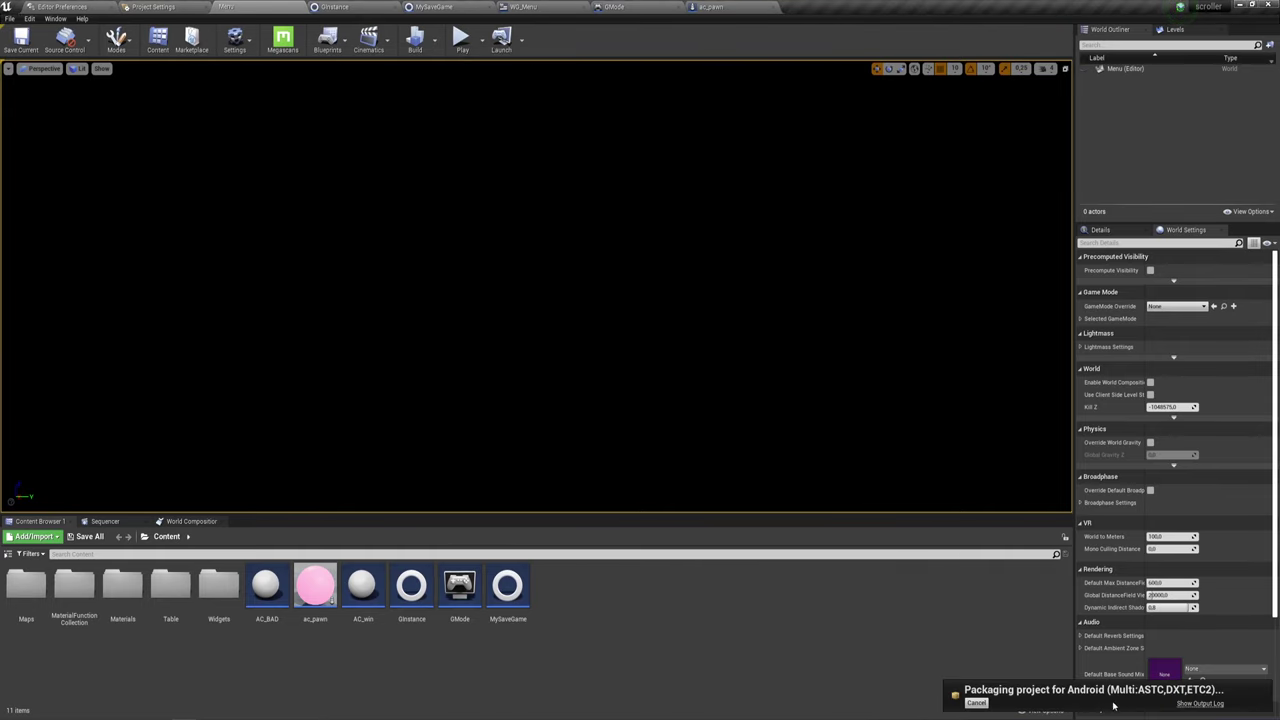
Step: Read the Output Log's errors about corrupted Build Tools 31.0.0 missing DX, then close it
click(1200, 703)
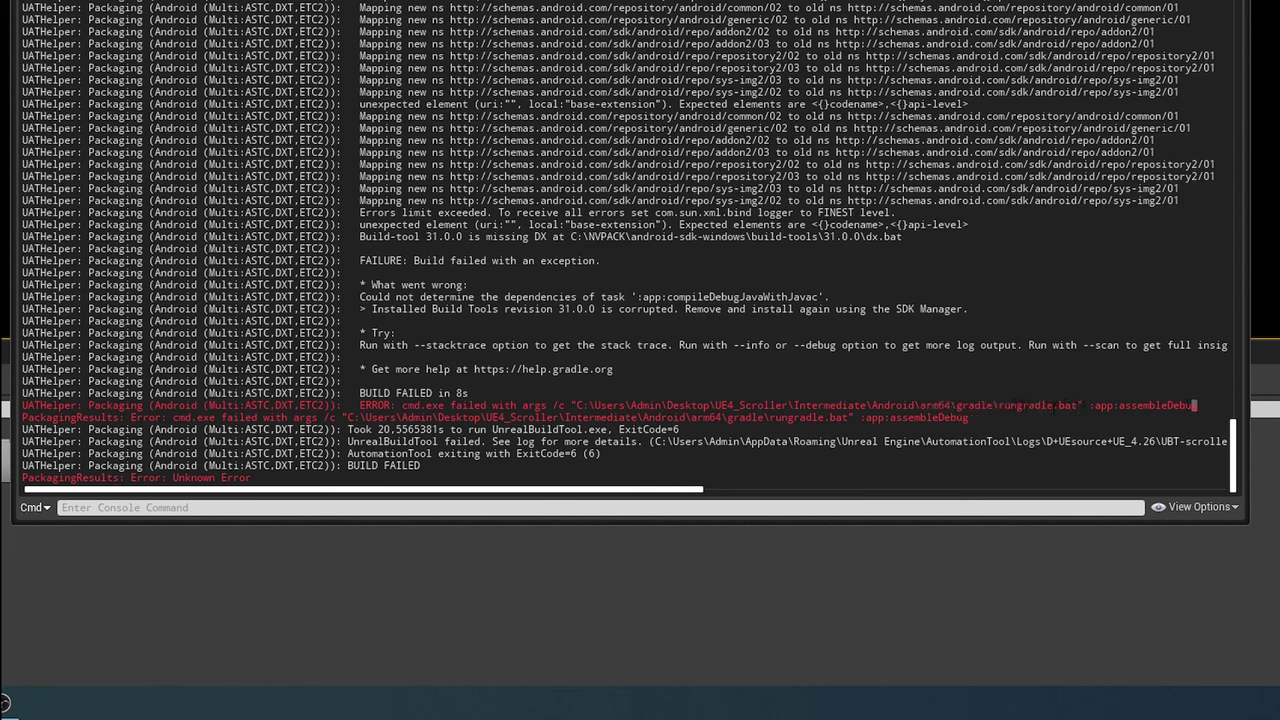
click(1153, 405)
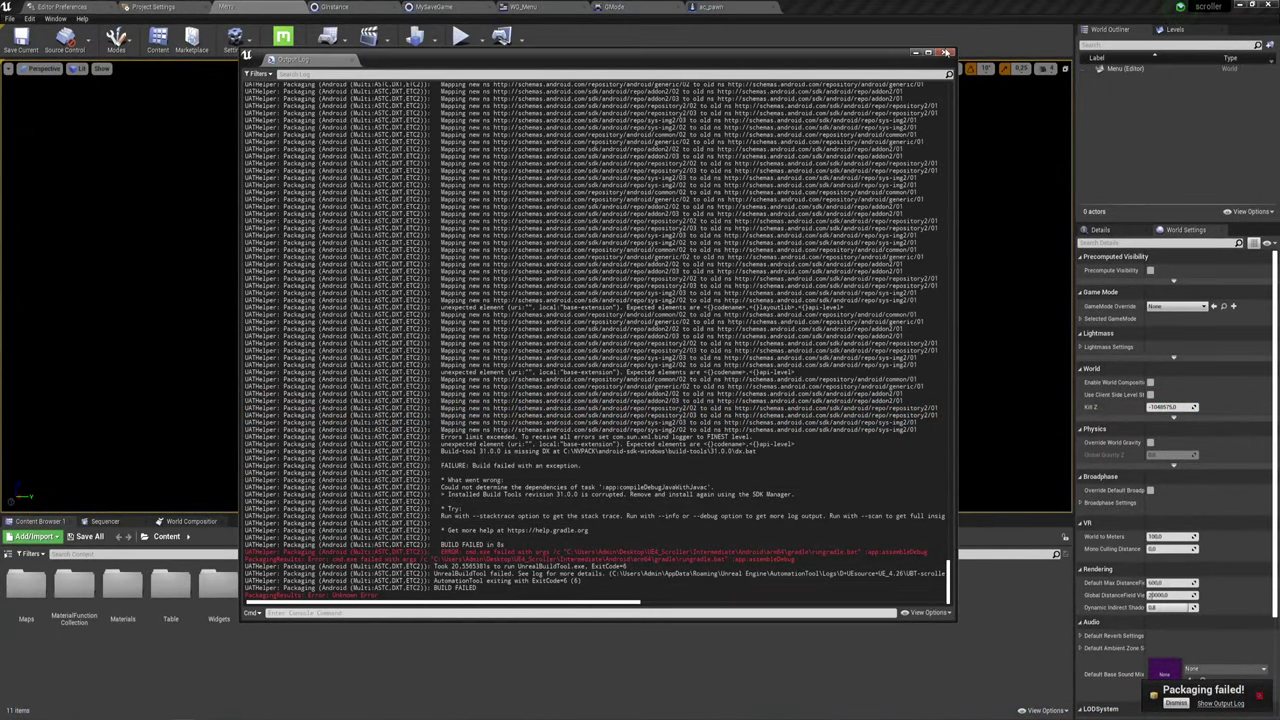
click(943, 52)
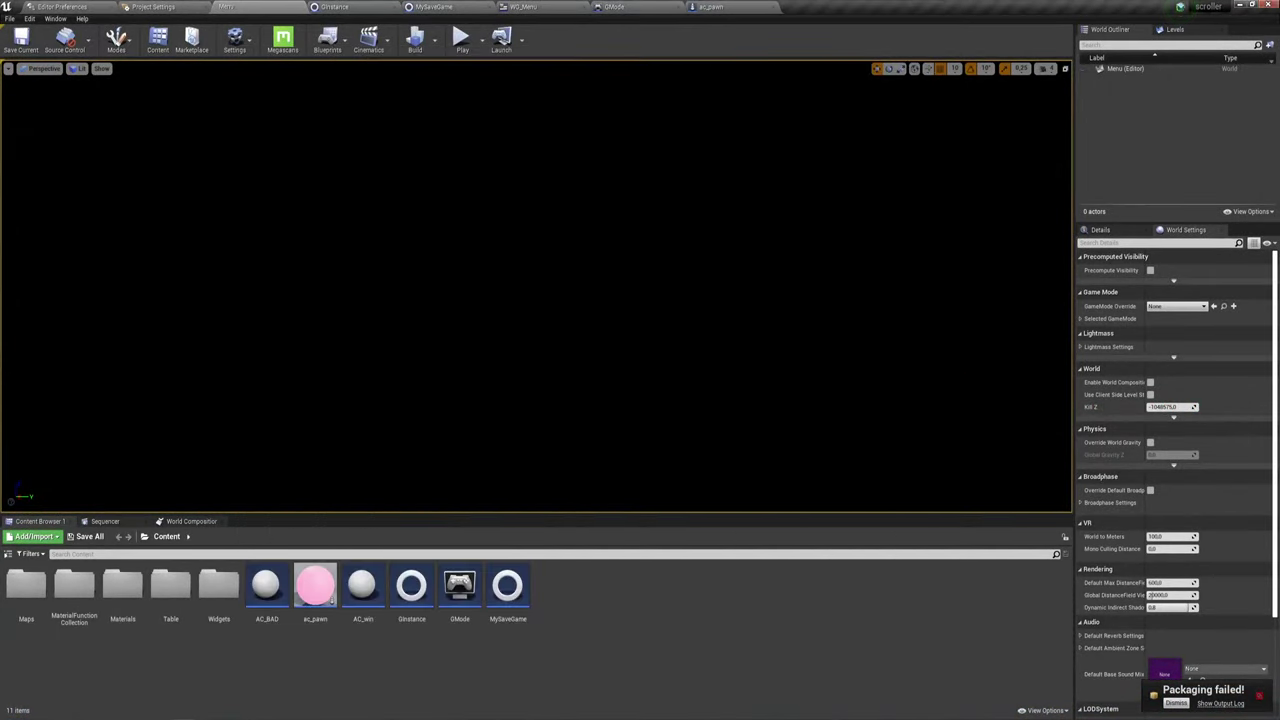
Step: Close Unreal Editor, launch Android Studio and open its SDK Manager
click(1269, 6)
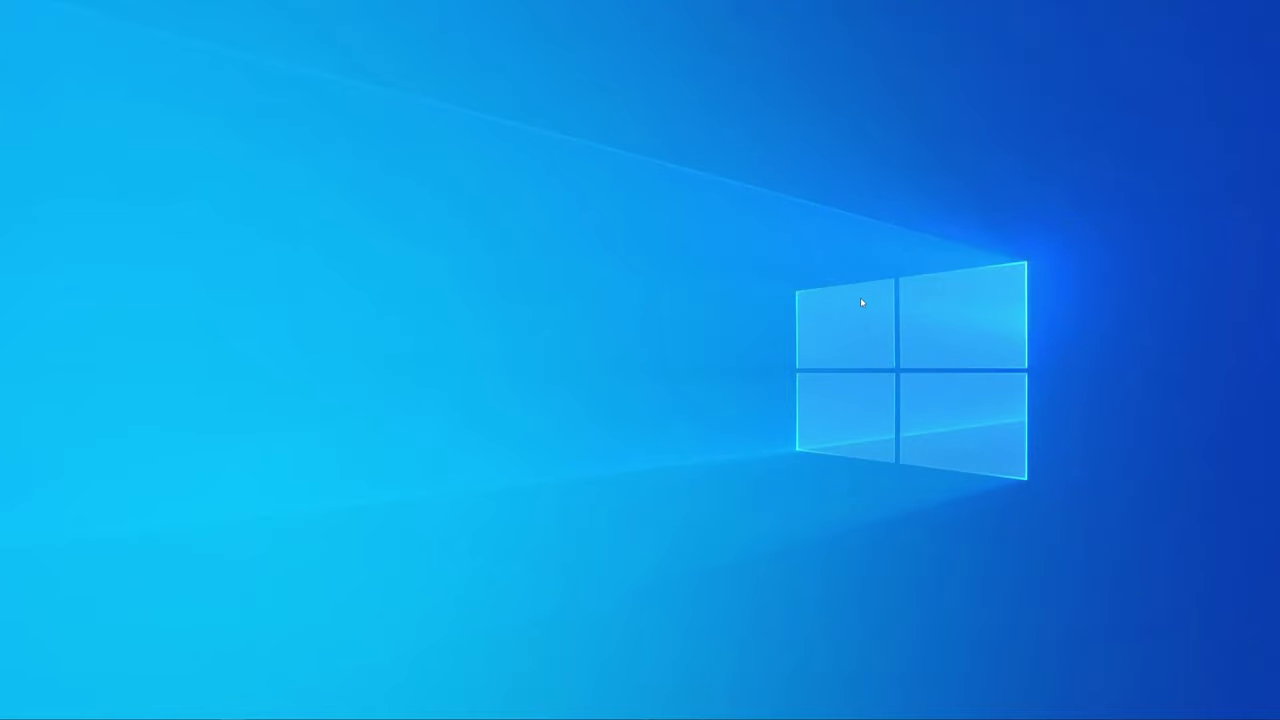
key(super+s)
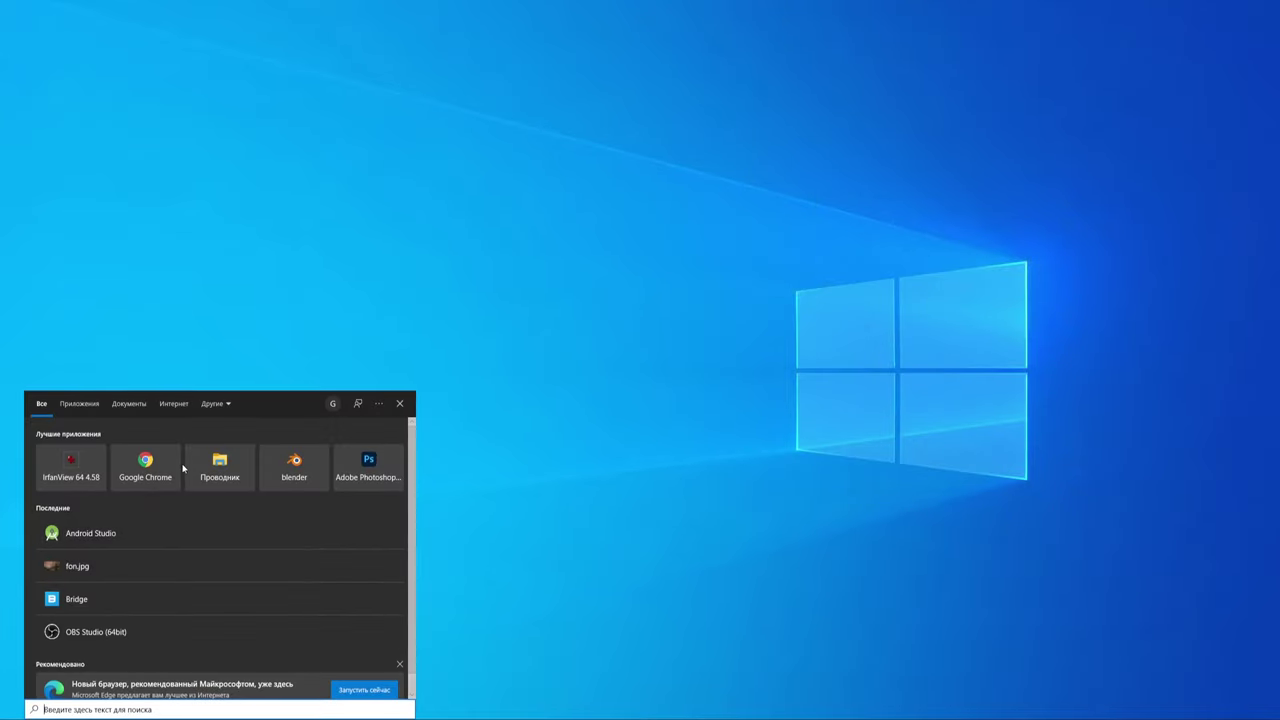
click(143, 531)
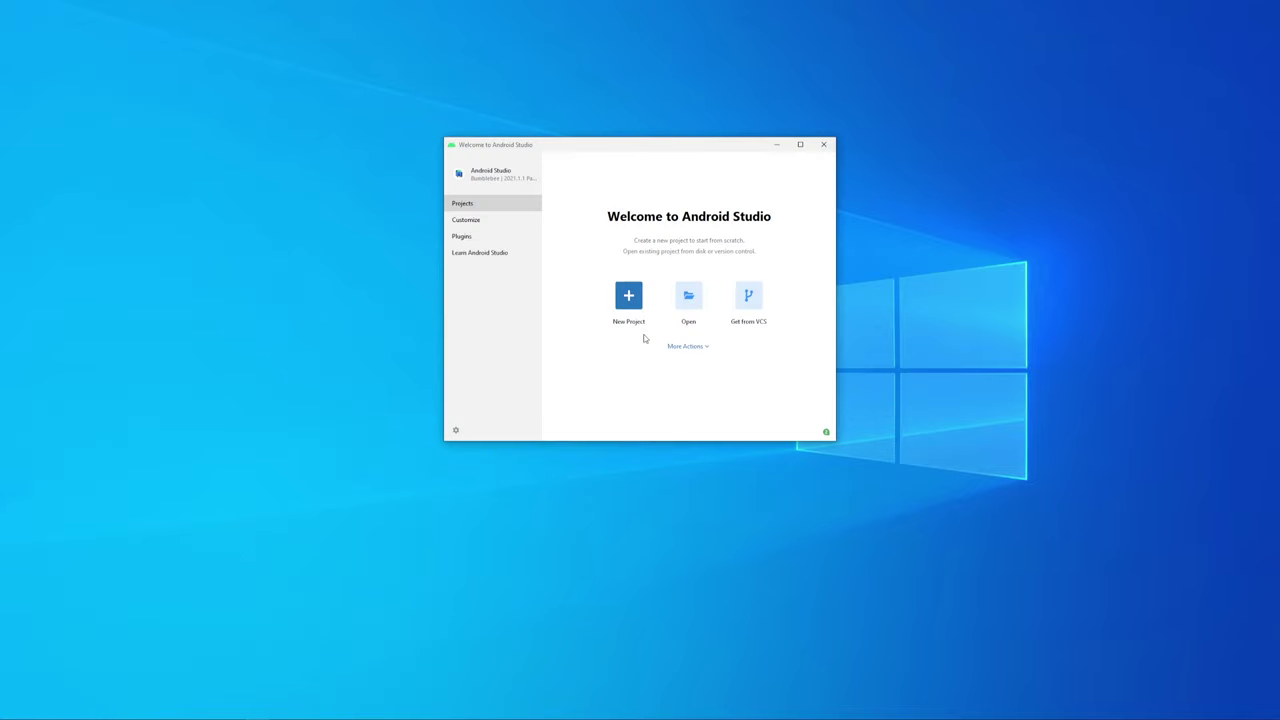
click(689, 347)
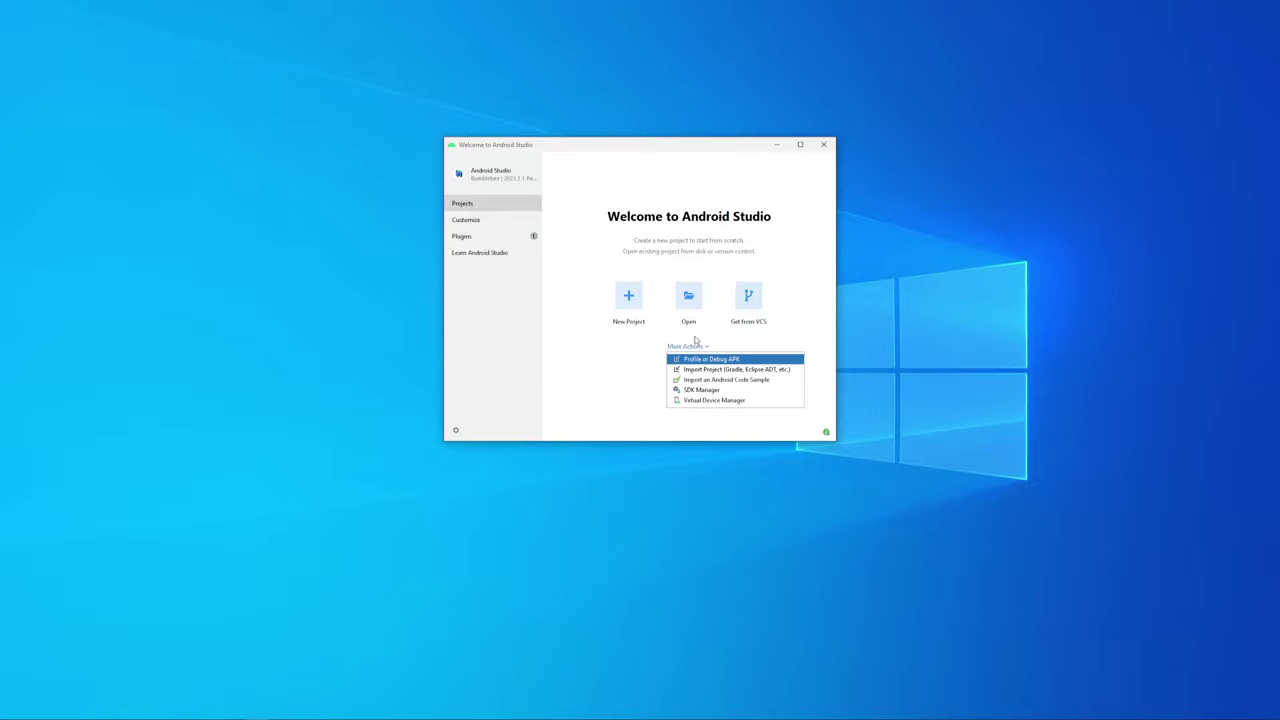
click(701, 392)
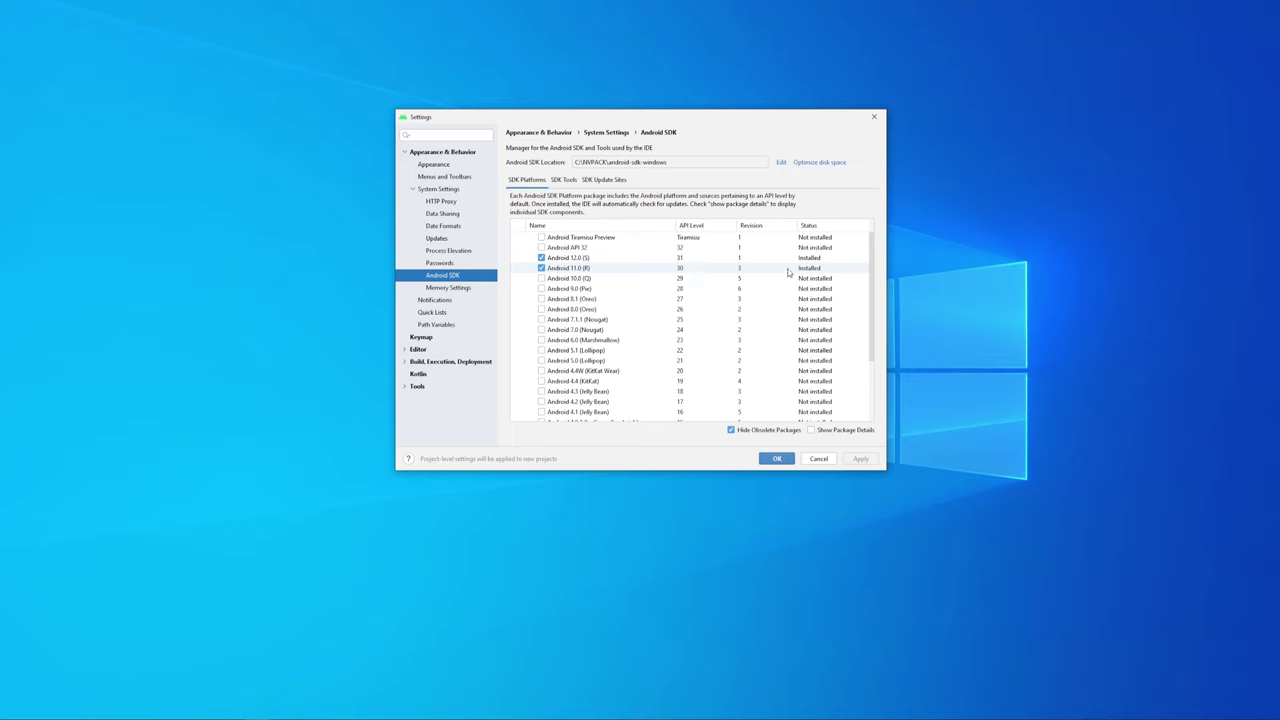
Step: Uncheck Android 12.0 (S) in SDK Platforms, keeping Android 11.0 (R) installed
click(541, 258)
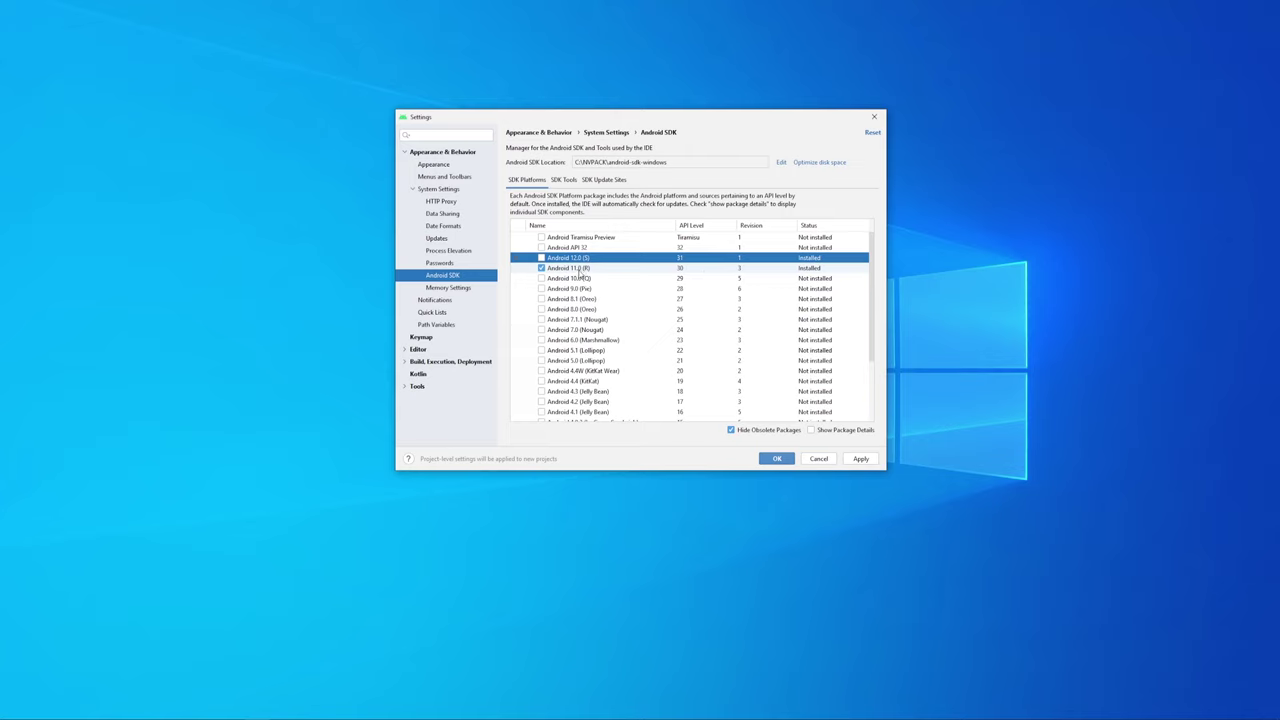
click(575, 271)
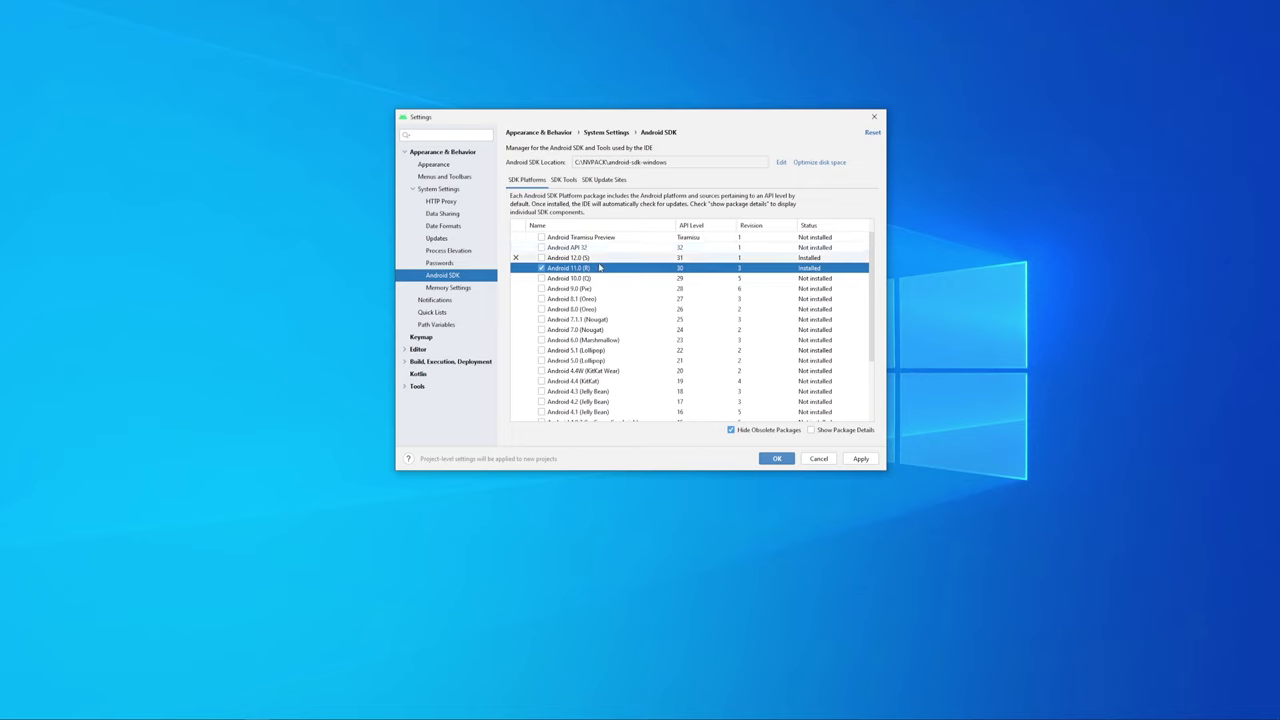
scroll(600, 270, down, 2)
scroll(630, 274, up, 2)
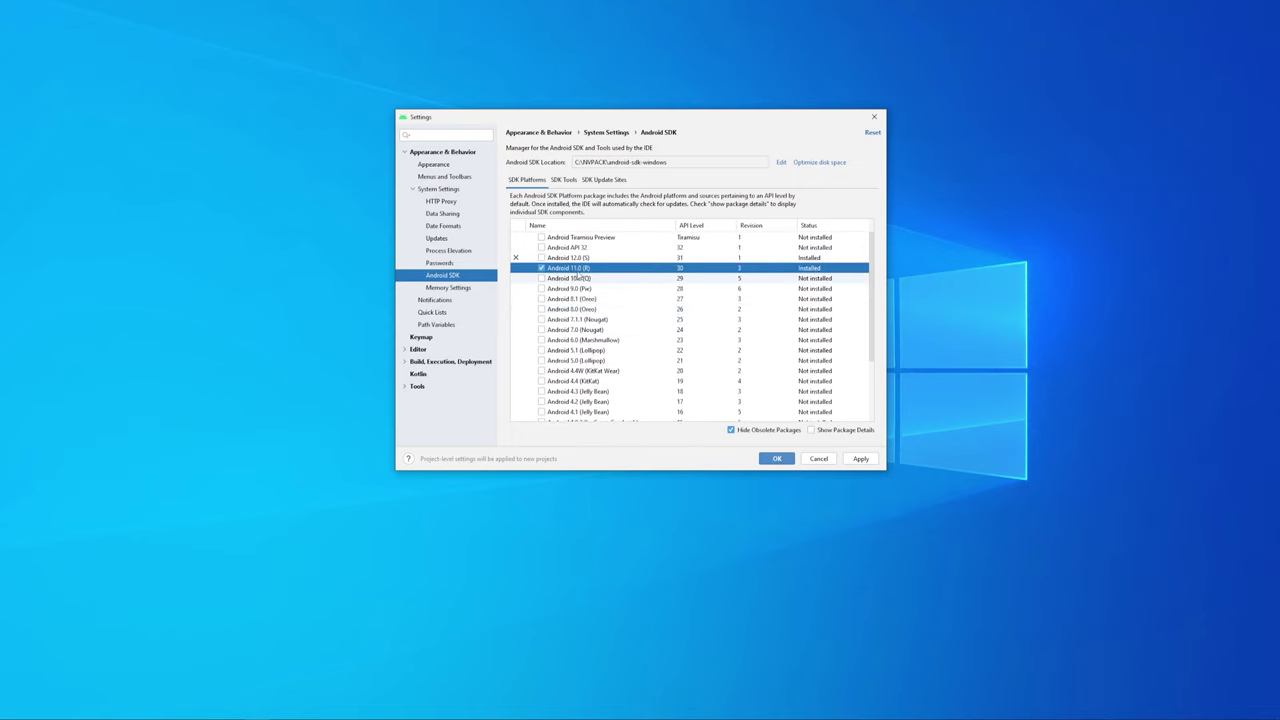
scroll(649, 276, down, 3)
scroll(649, 276, up, 3)
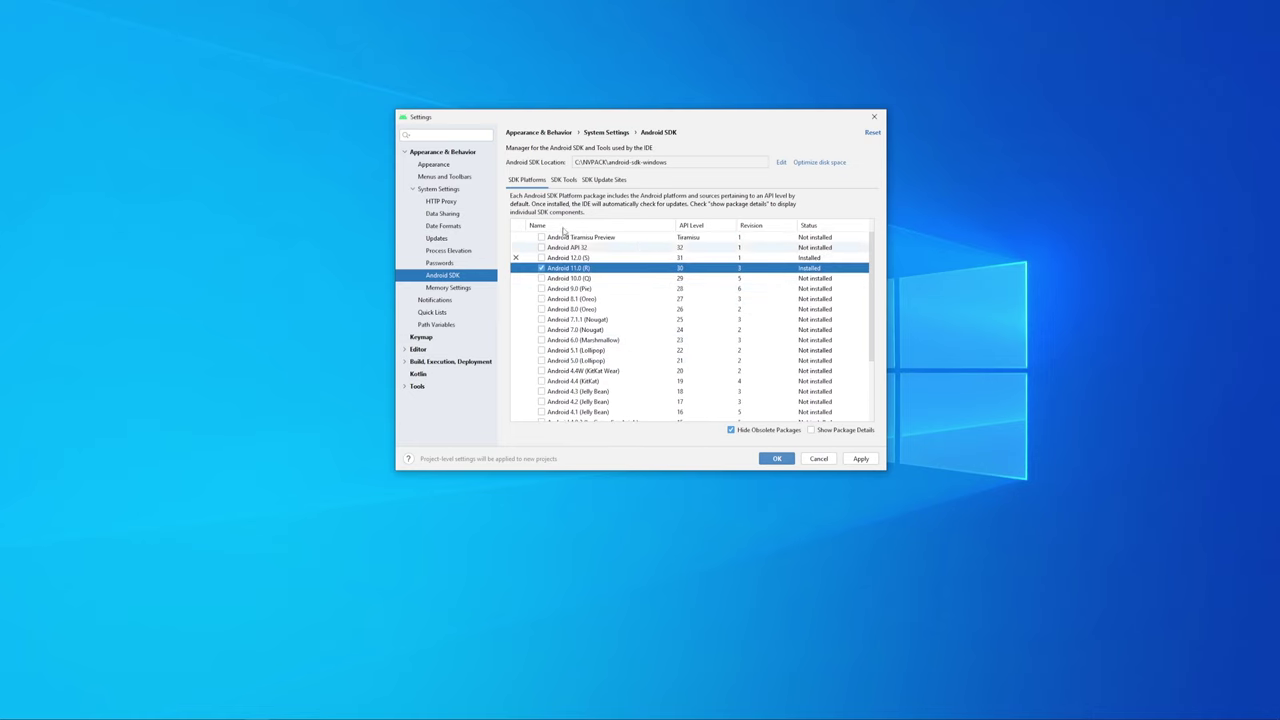
Step: In SDK Tools with package details shown, uncheck Build-Tools 31.0.0 and 29.0.2
click(575, 180)
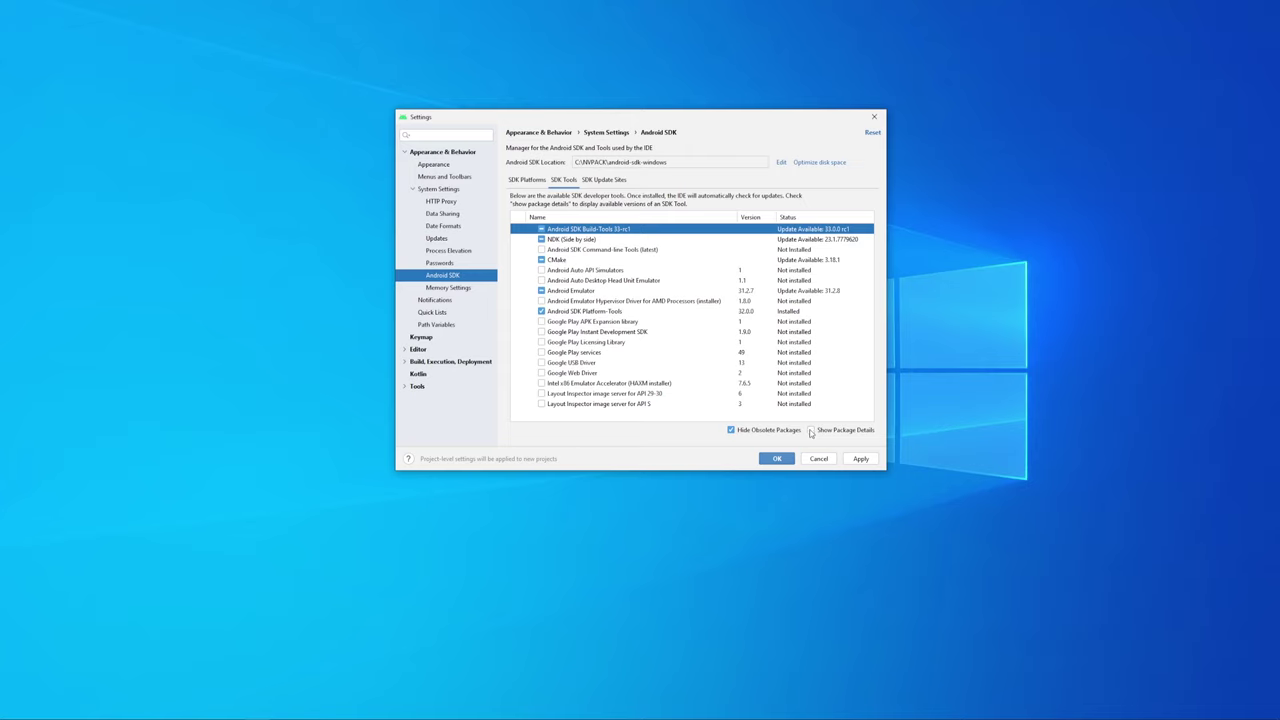
click(811, 430)
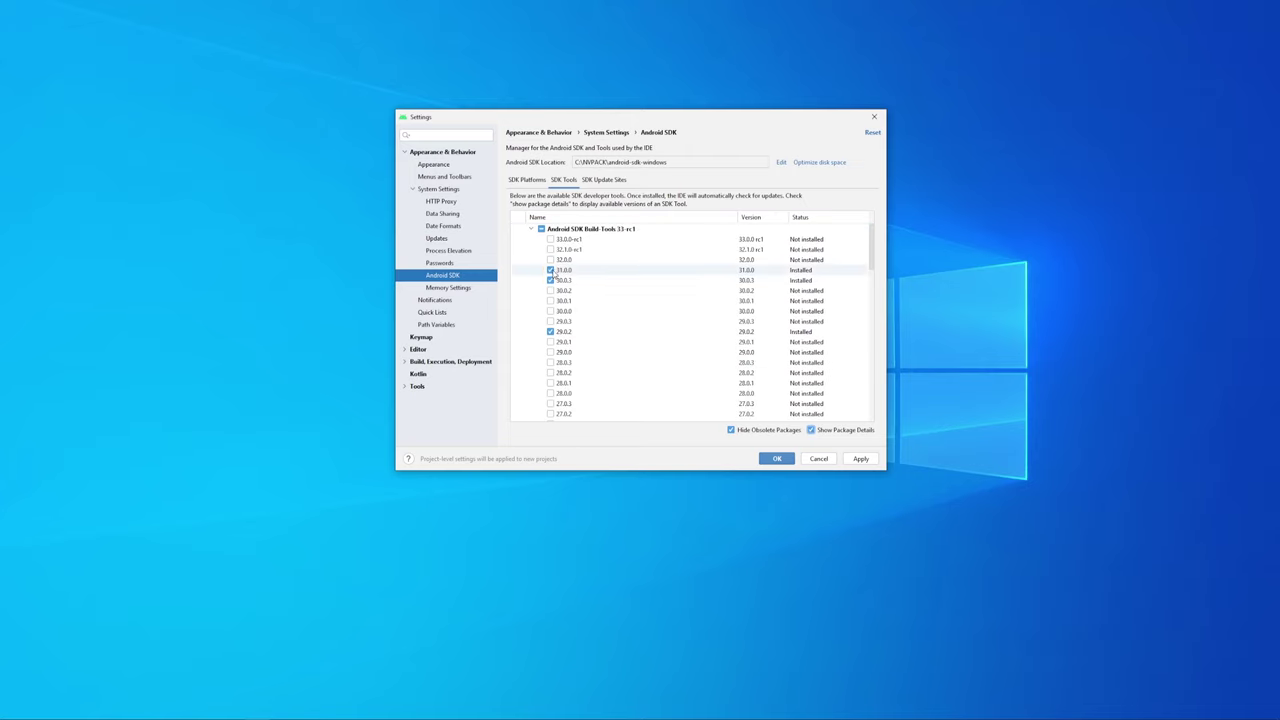
click(550, 270)
click(550, 331)
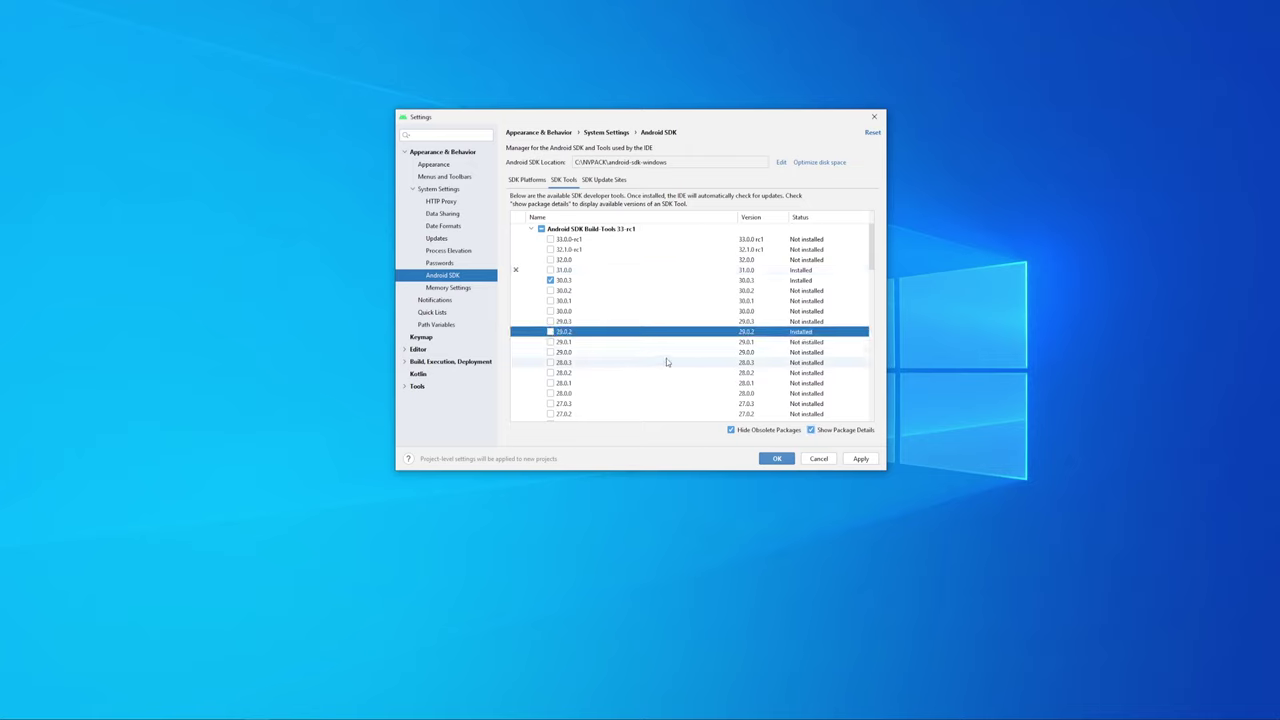
Step: Scroll through the SDK Tools list to review installed NDK, Command-line Tools and CMake versions
scroll(660, 340, down, 1)
scroll(654, 325, down, 3)
scroll(654, 325, down, 3)
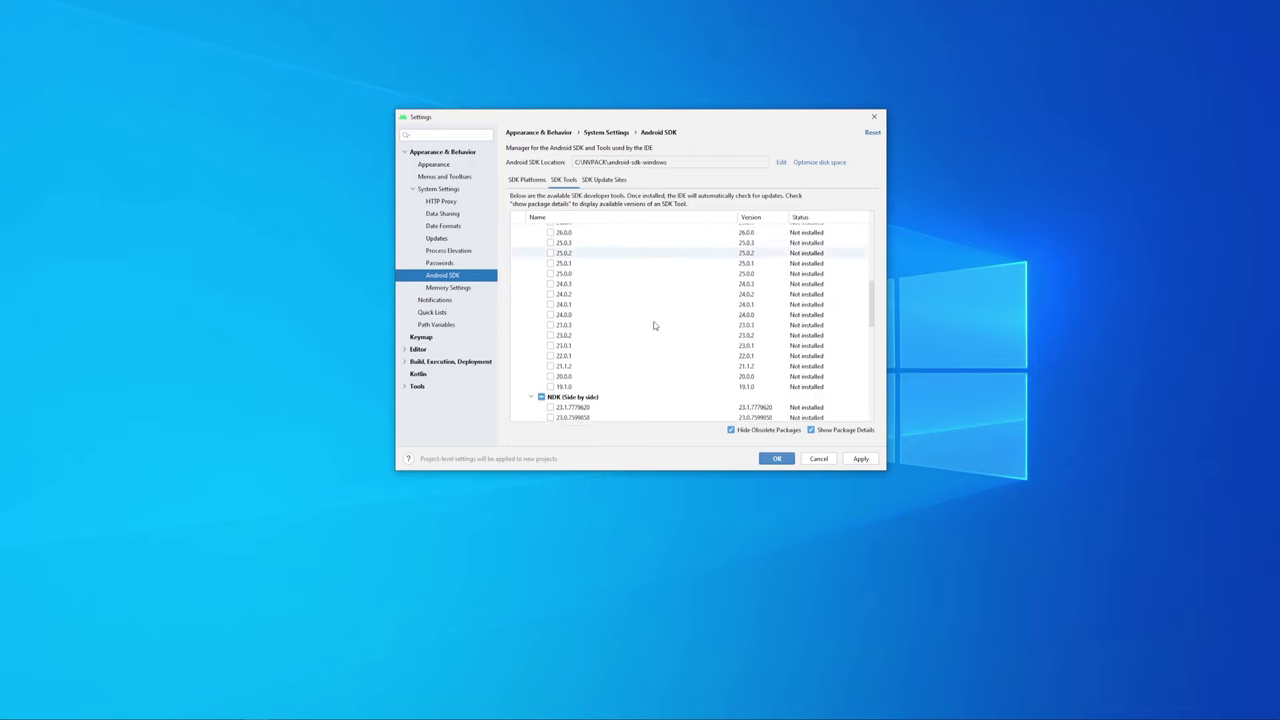
scroll(654, 325, down, 4)
scroll(631, 311, down, 1)
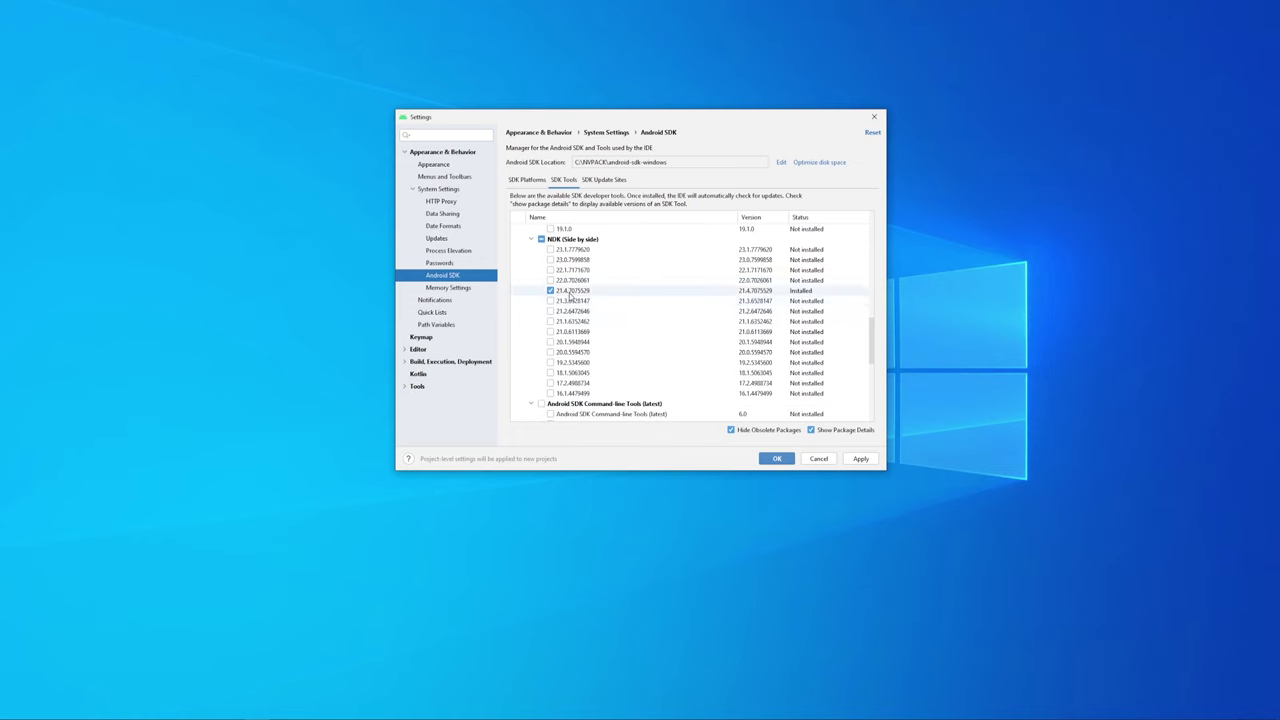
scroll(578, 305, down, 1)
scroll(589, 320, down, 2)
scroll(592, 319, down, 2)
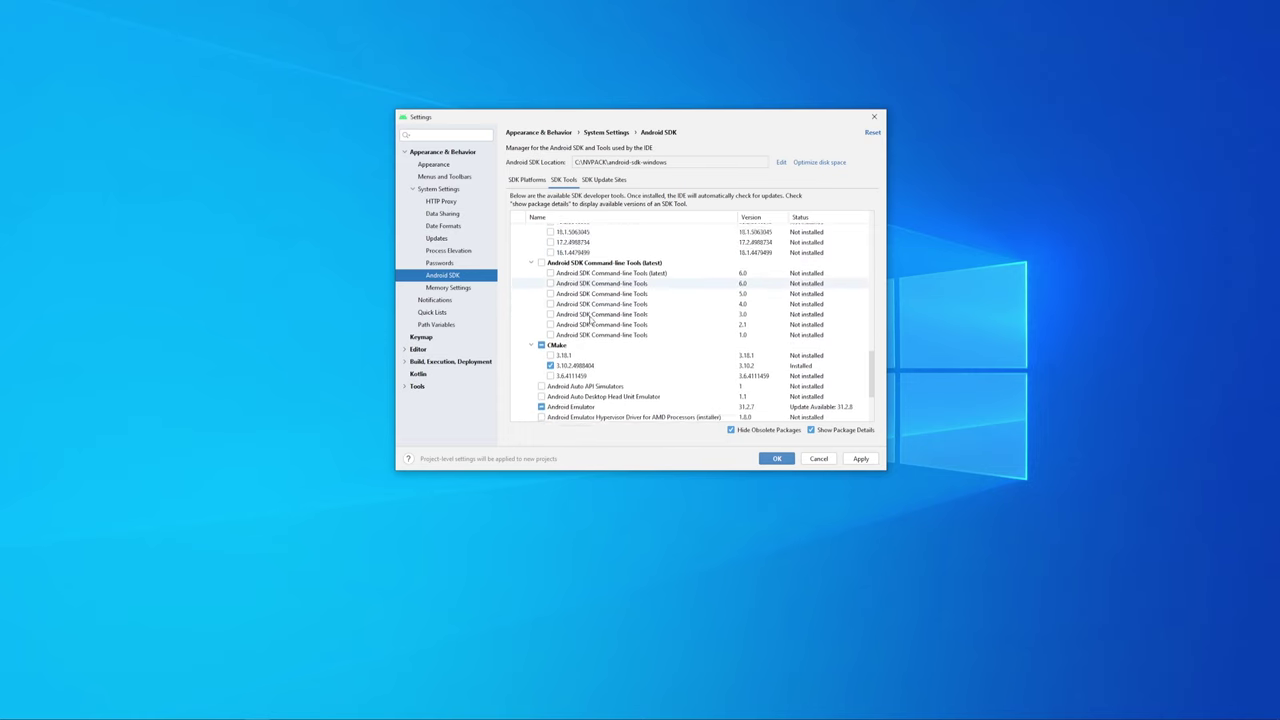
scroll(580, 312, down, 1)
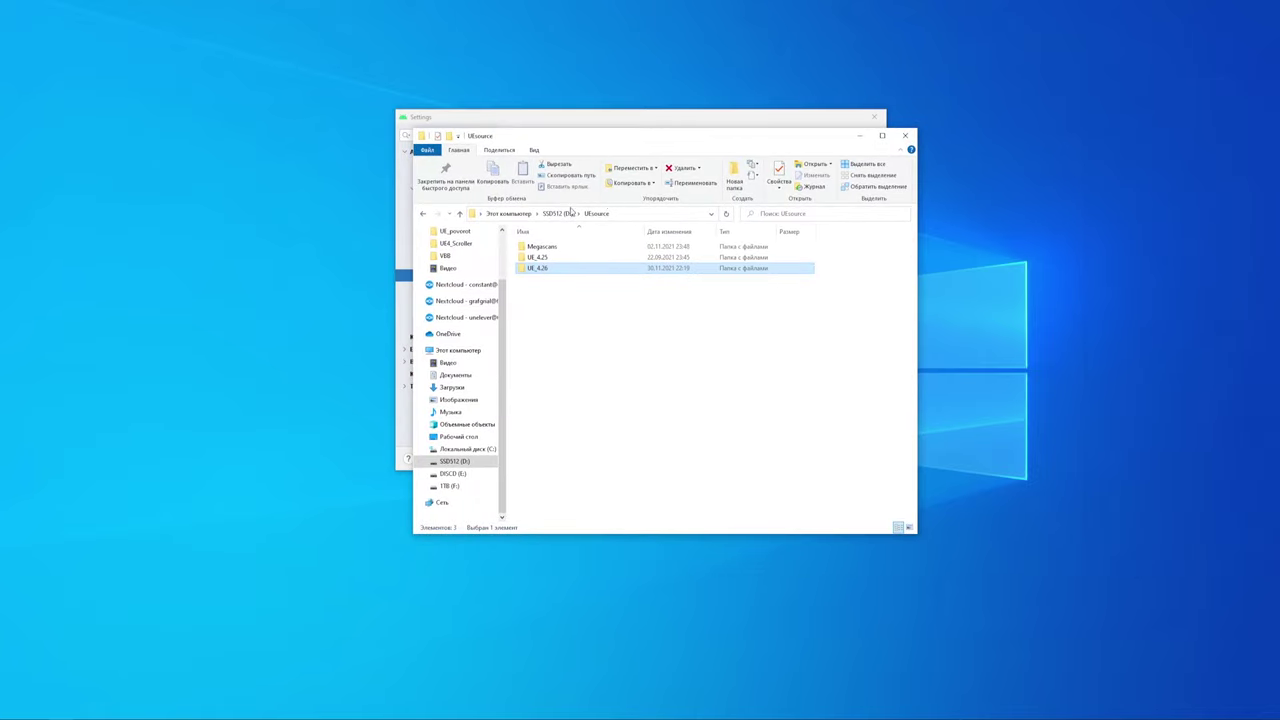
Step: Browse into UE_4.26\Engine\Extras\Android and bring up SetupAndroid.bat's context menu
click(543, 259)
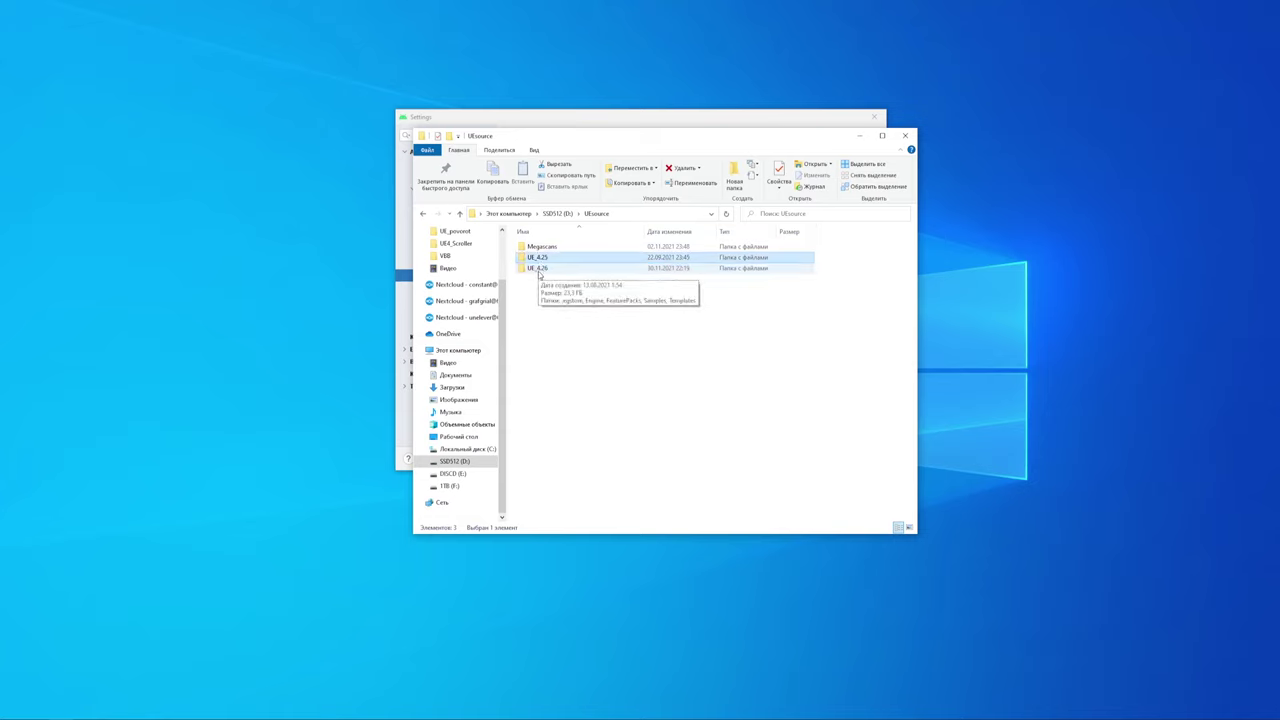
click(539, 270)
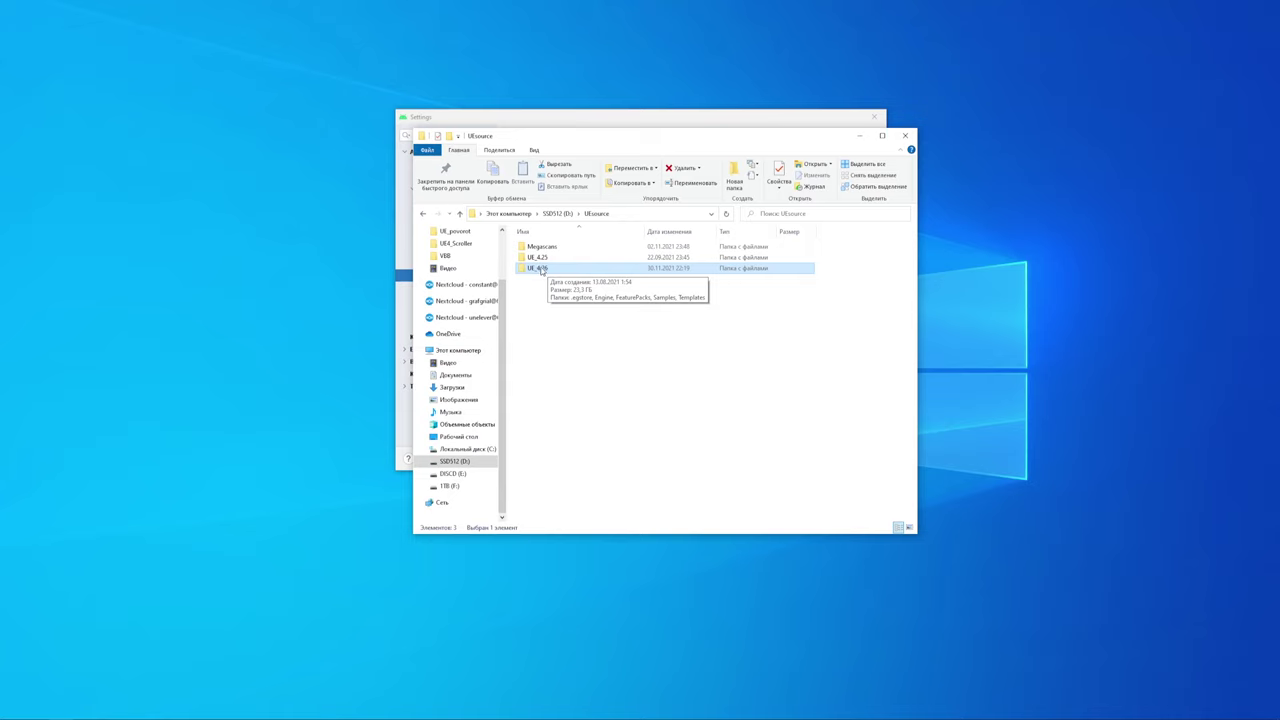
double_click(545, 271)
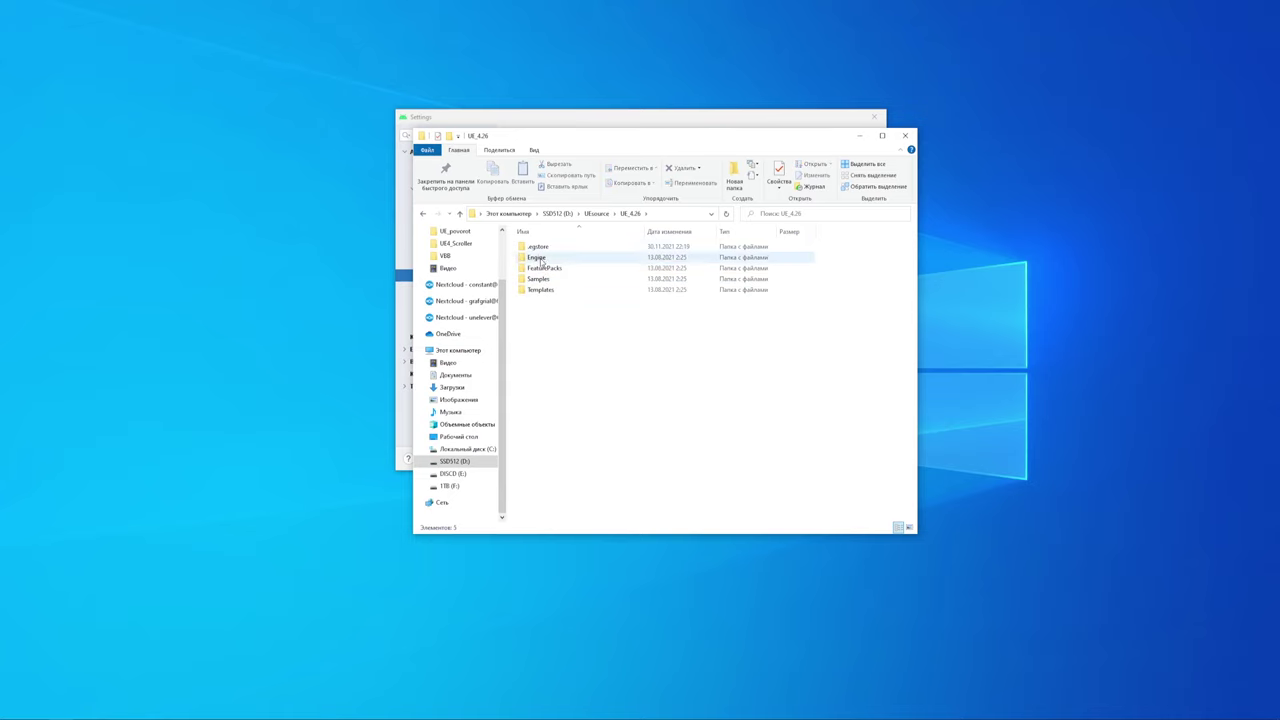
double_click(540, 260)
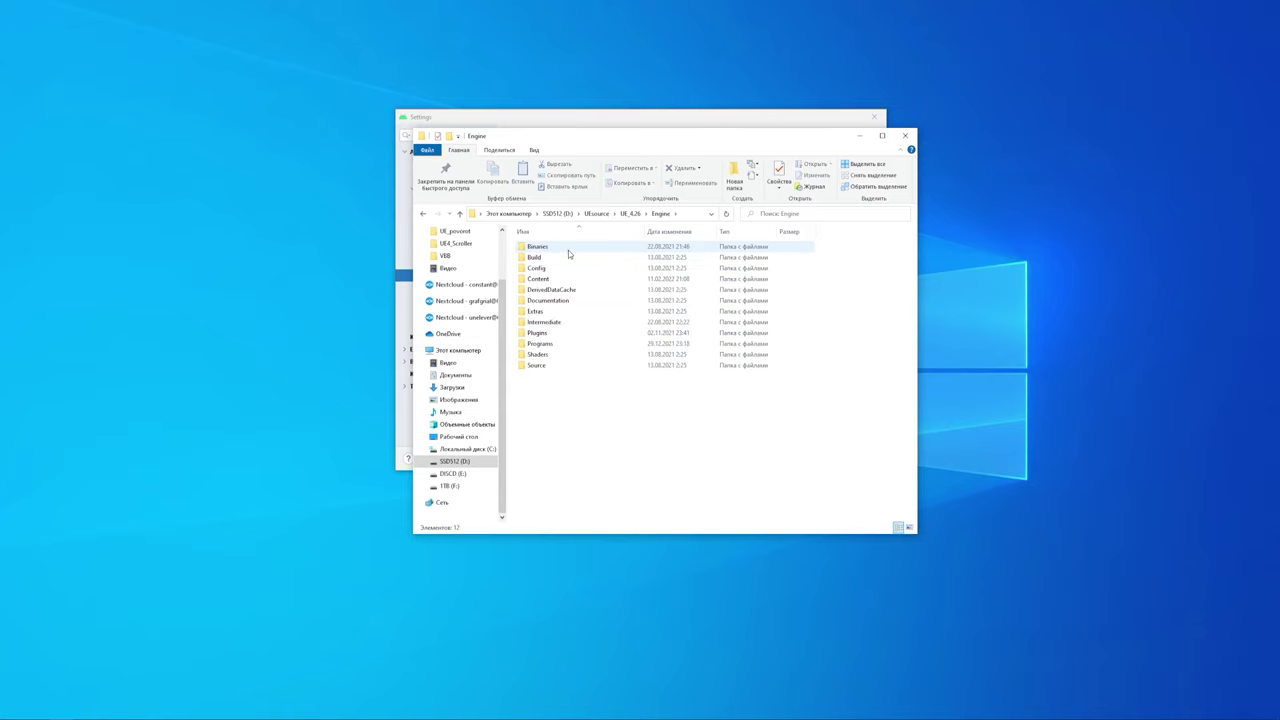
double_click(539, 317)
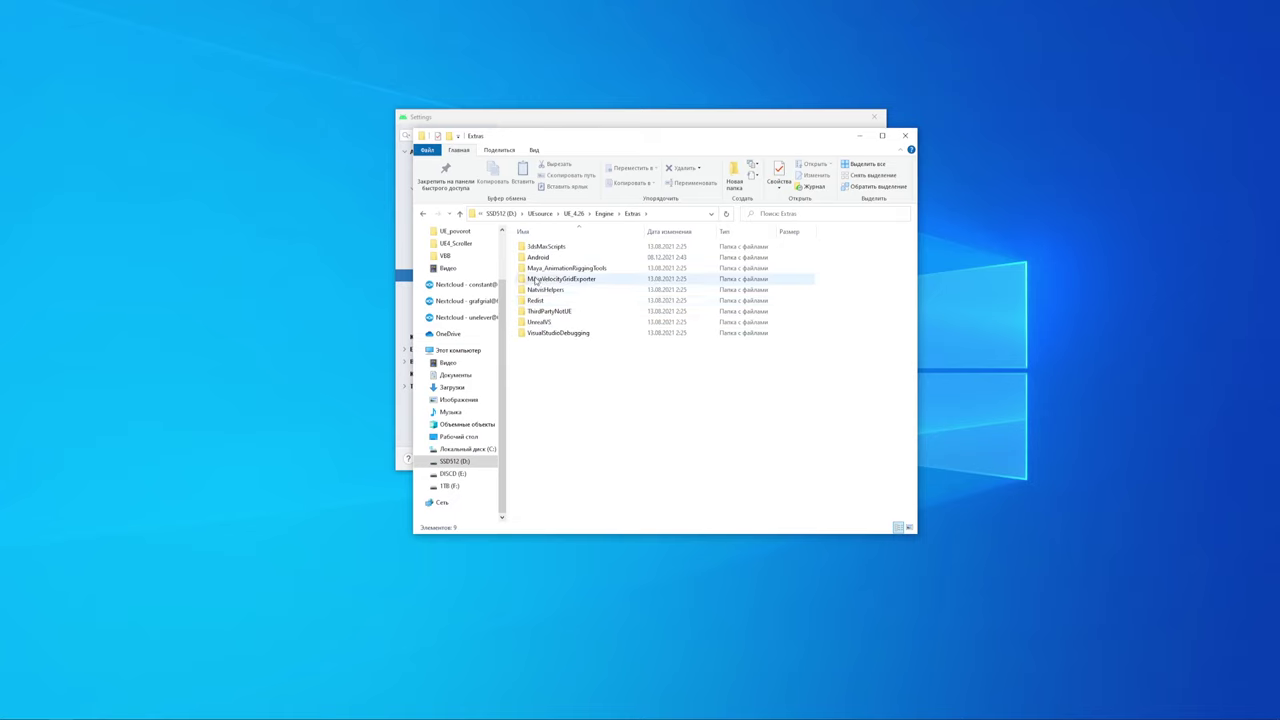
double_click(546, 260)
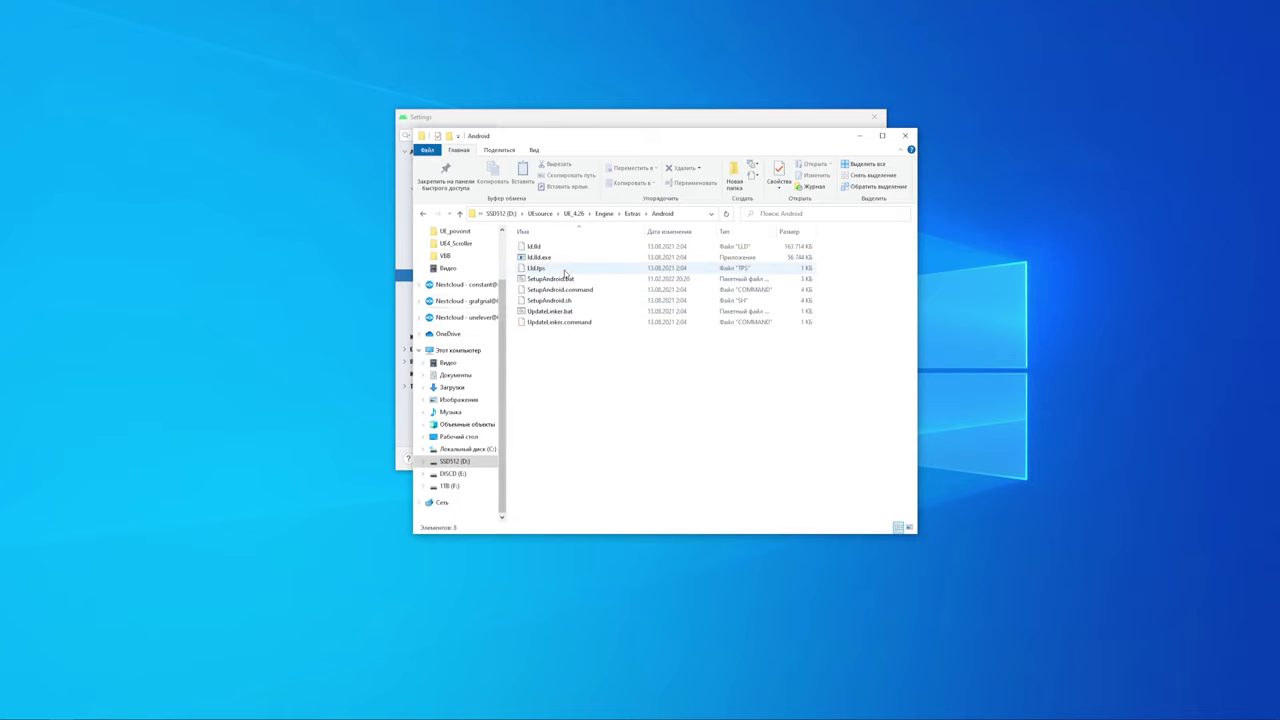
click(558, 282)
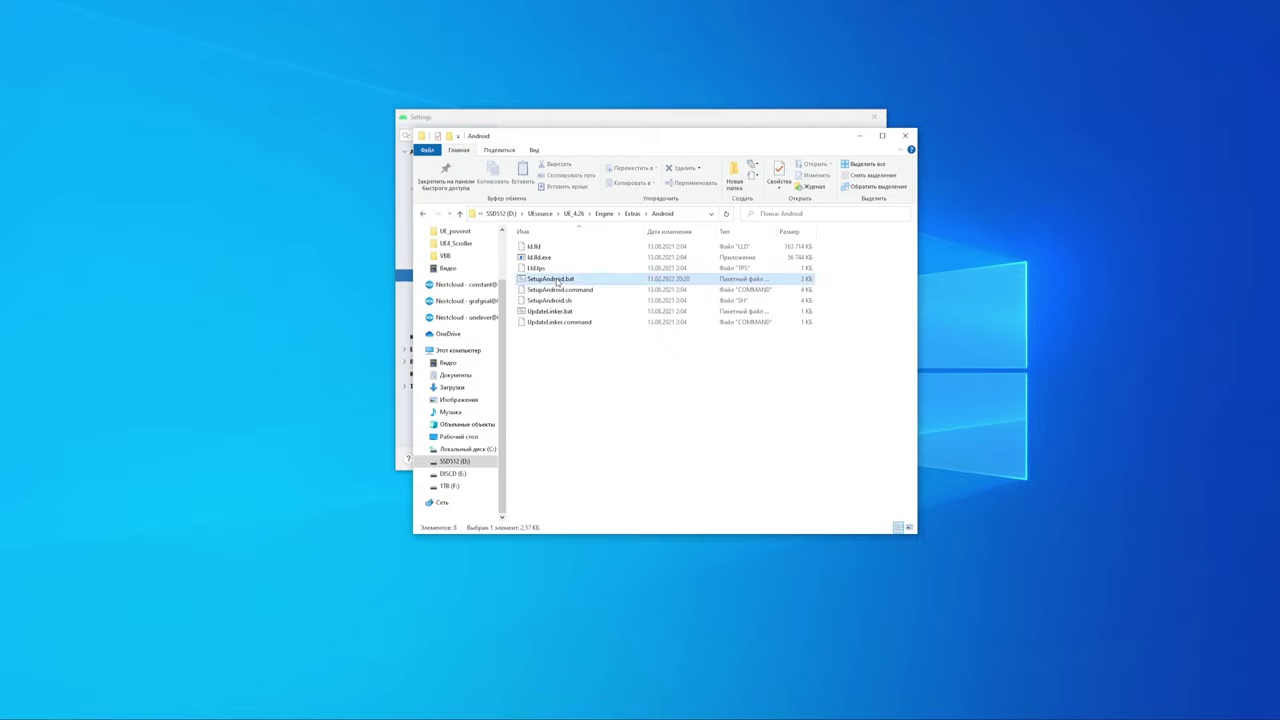
right_click(557, 280)
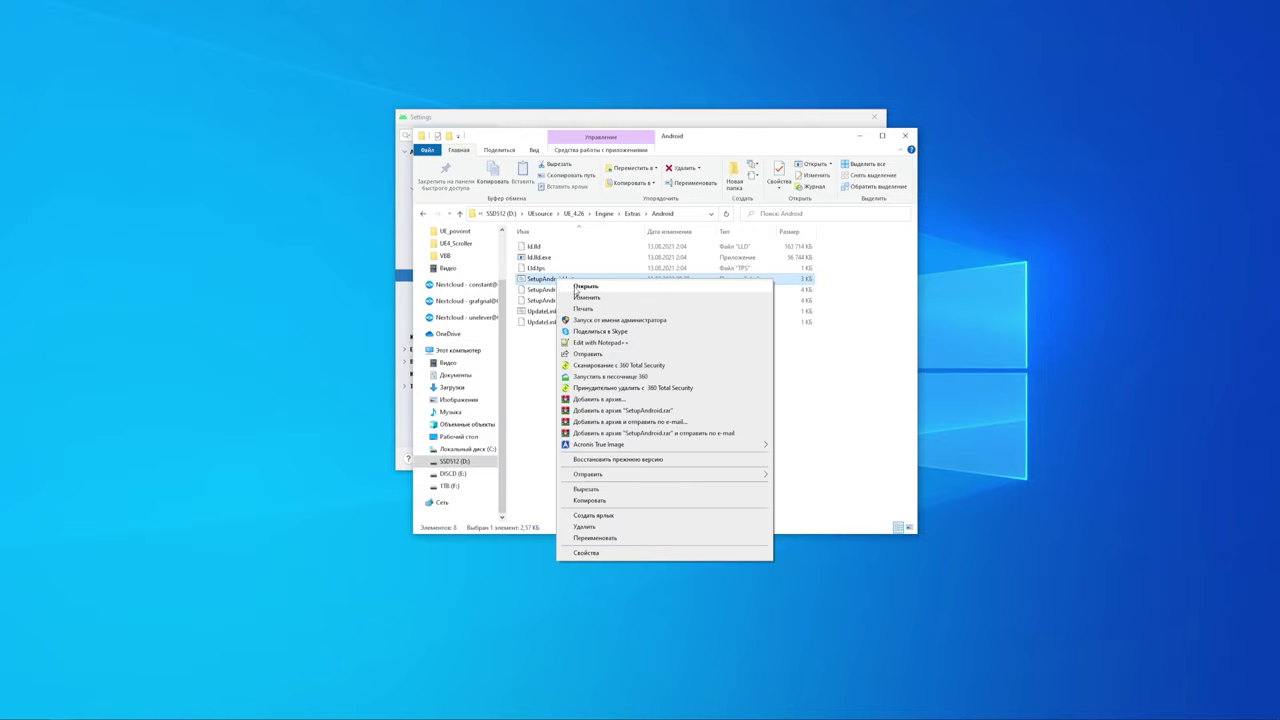
Step: Edit SetupAndroid.bat in Notepad++ and check the NDK version 21.4.7075529 on line 45
click(600, 342)
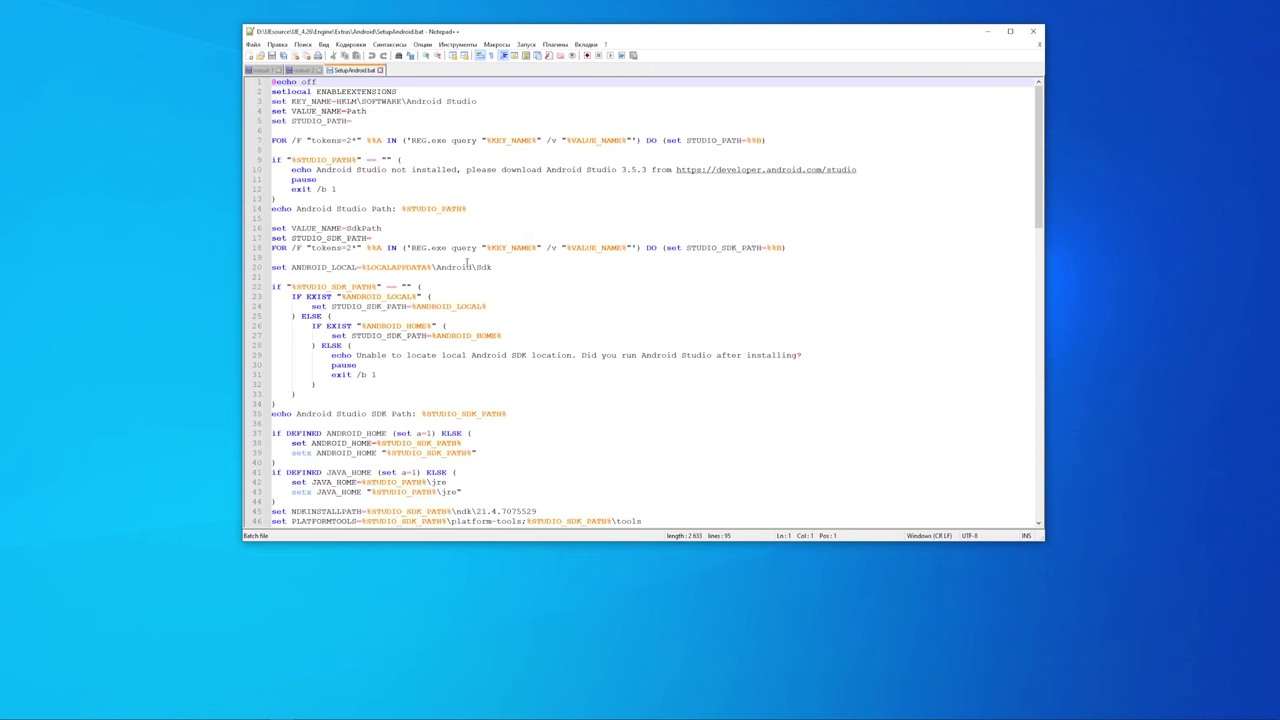
scroll(476, 280, down, 7)
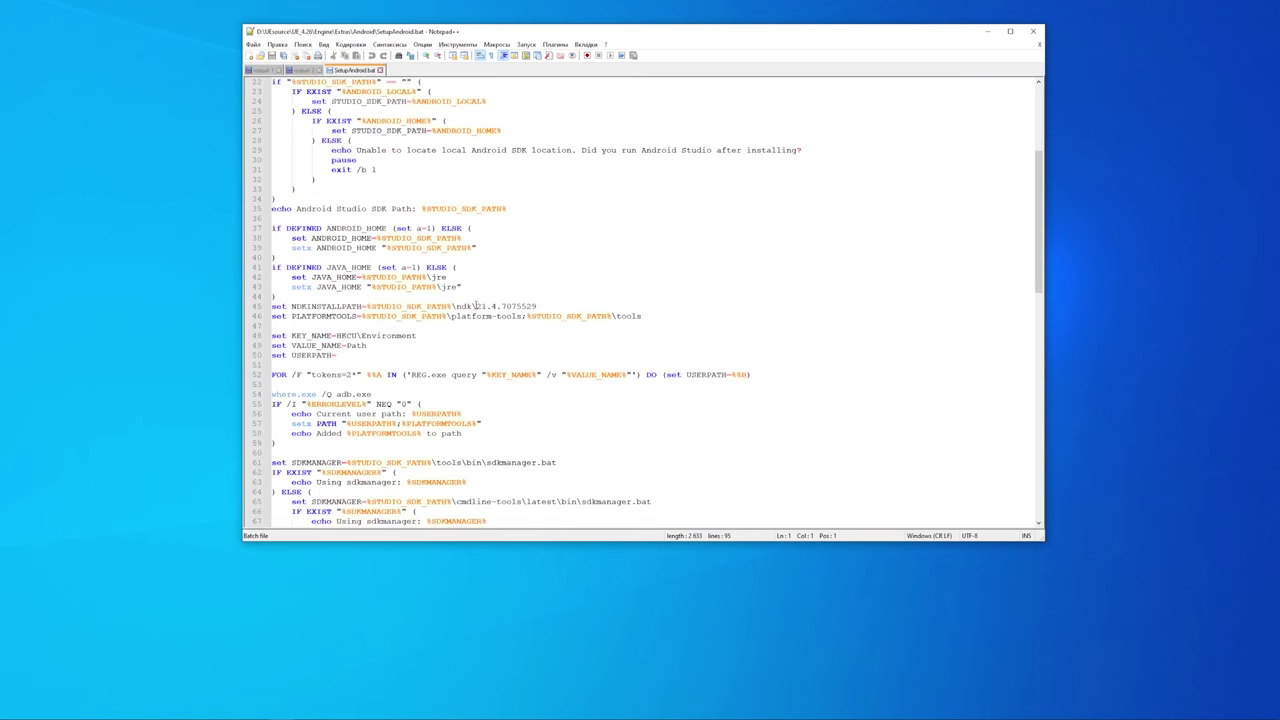
drag(476, 306, 553, 306)
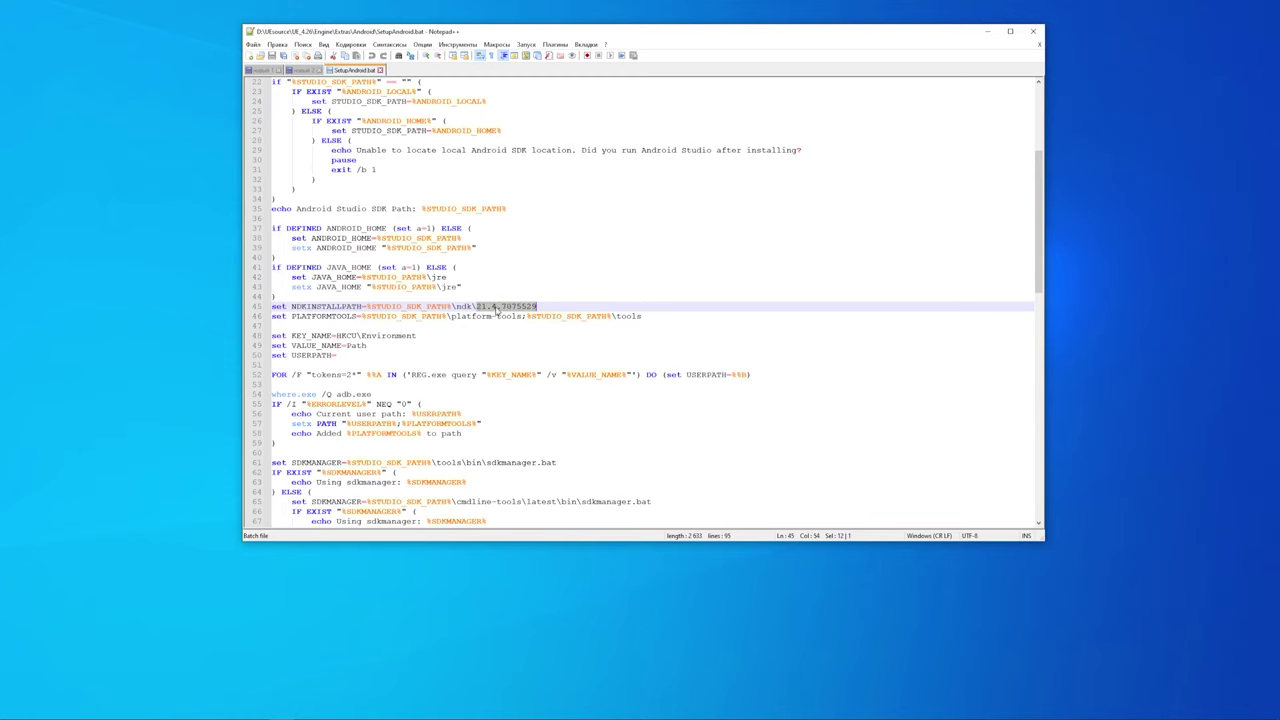
scroll(495, 311, down, 2)
scroll(457, 196, down, 3)
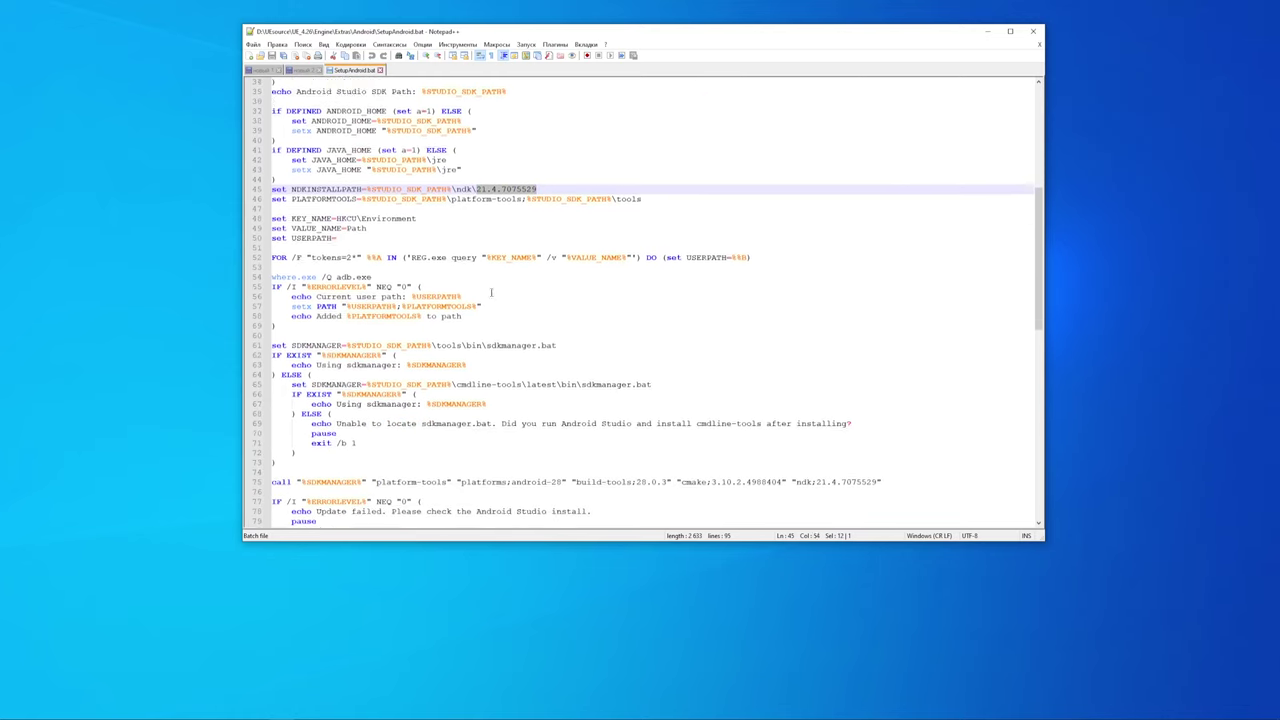
scroll(543, 270, down, 2)
scroll(504, 245, down, 3)
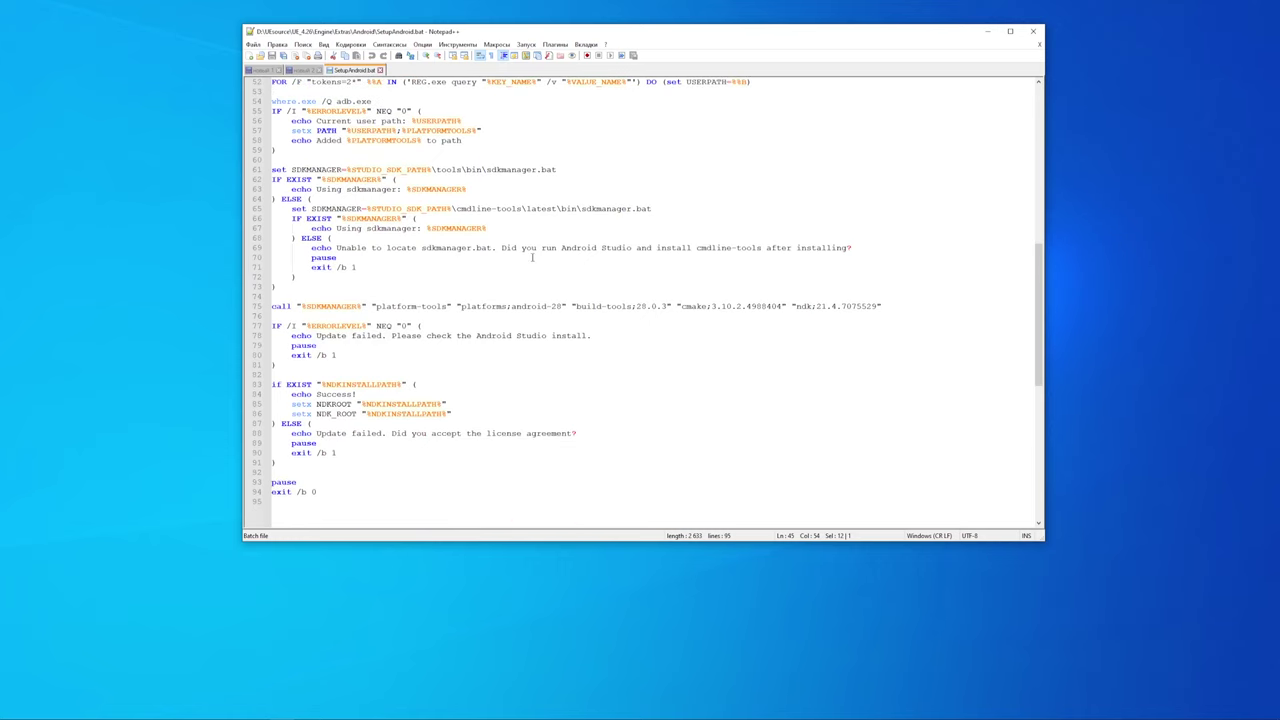
Step: On line 75, change android-28 to android-30 and build-tools 28.0.3 to 30.0.3
drag(372, 308, 882, 308)
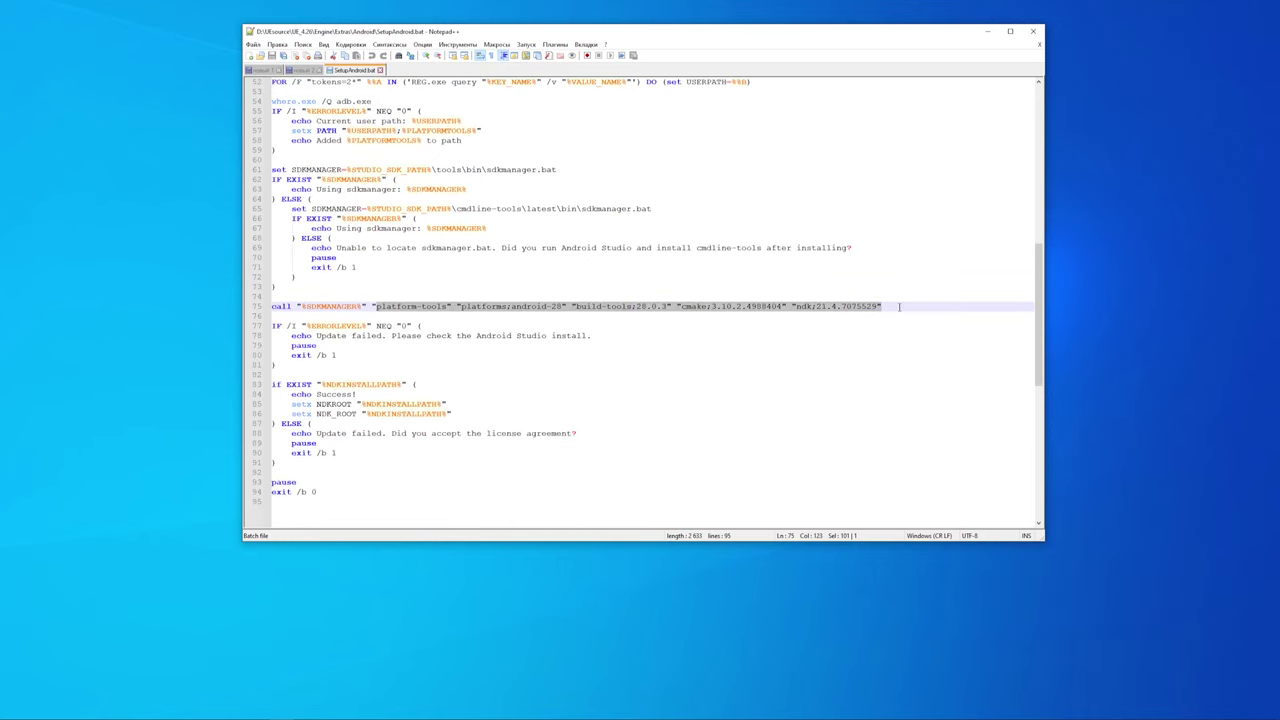
click(890, 320)
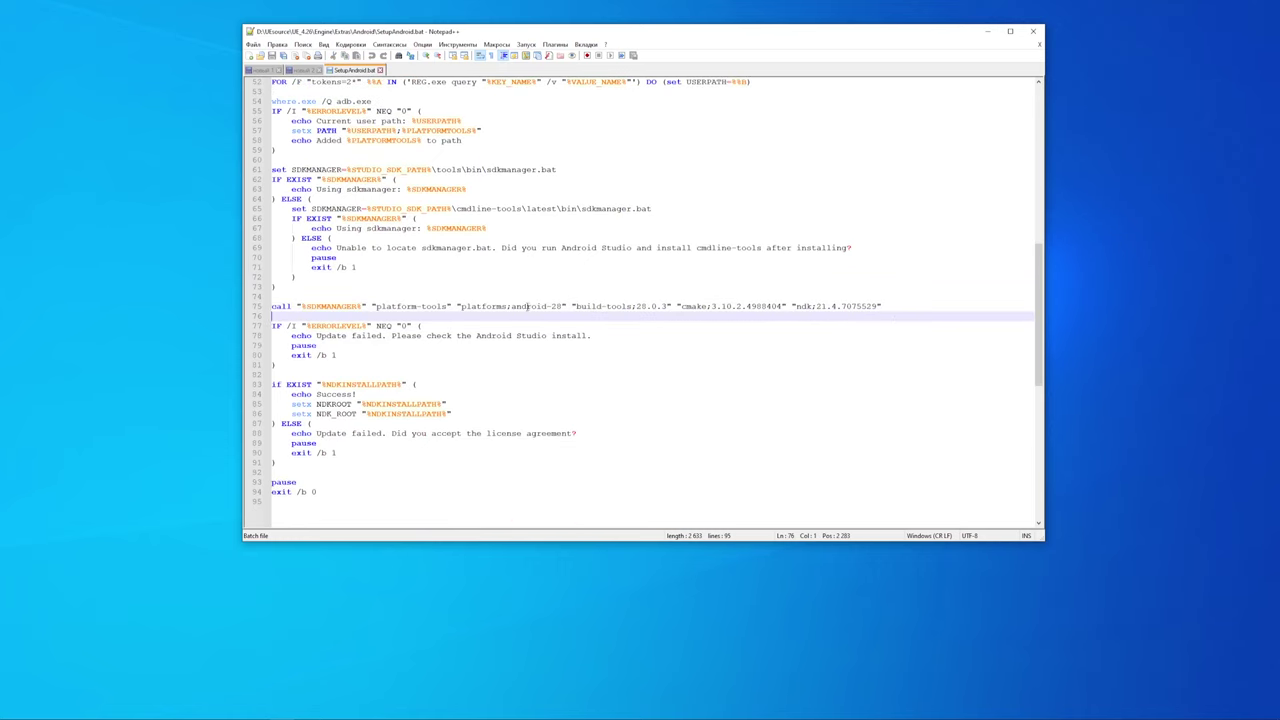
drag(460, 307, 566, 307)
click(566, 307)
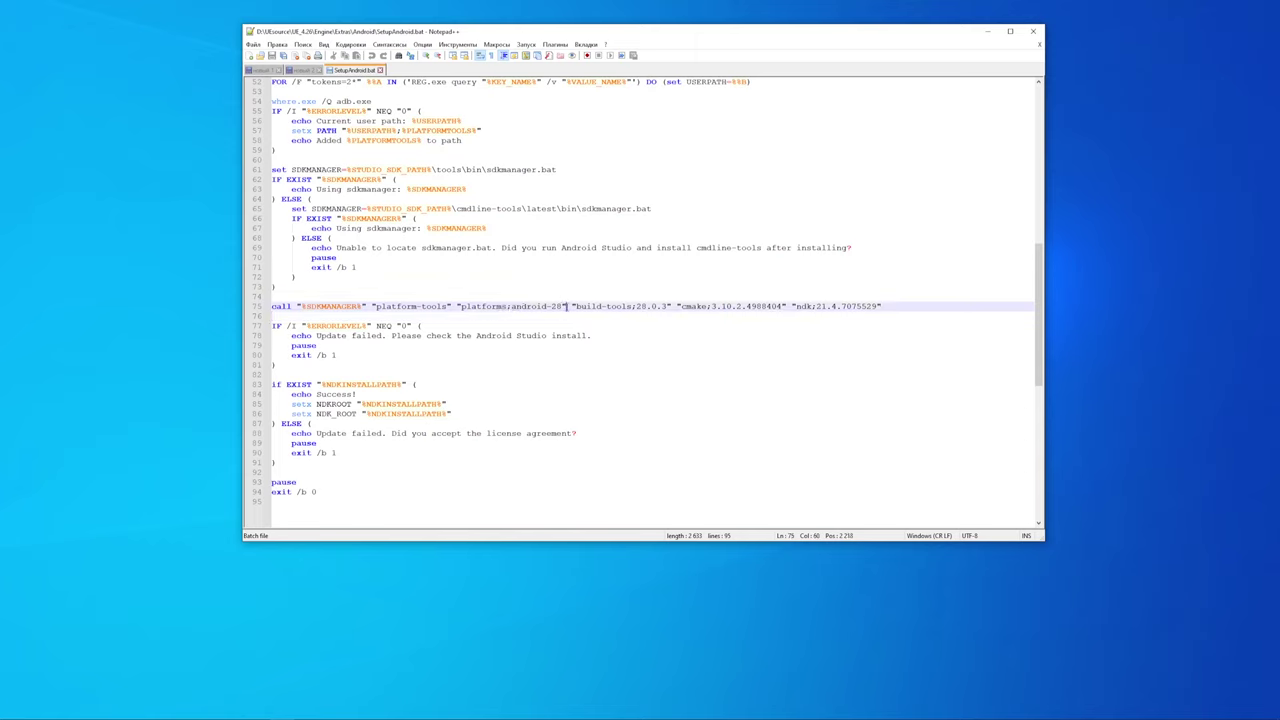
drag(564, 307, 550, 307)
text(30)
key(BackSpace)
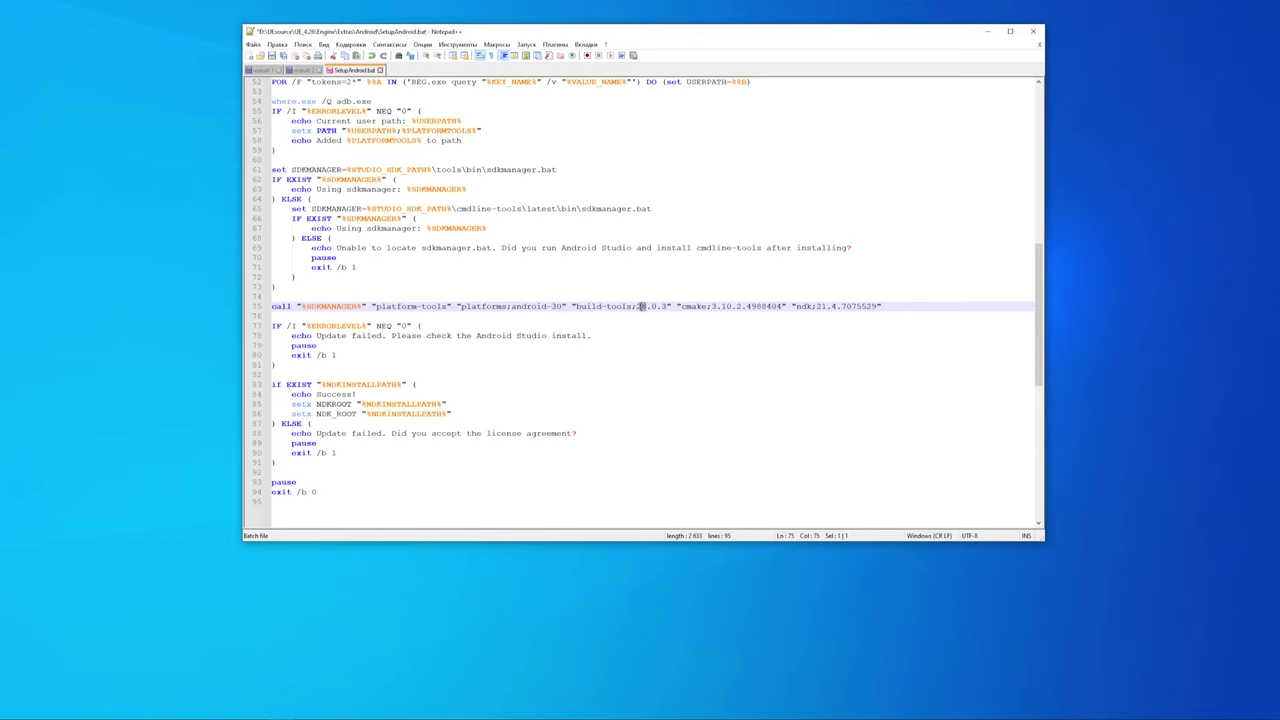
text(3)
key(Delete)
text(0)
Step: Verify the updated version entries on line 75, then minimize Notepad++
drag(876, 306, 460, 306)
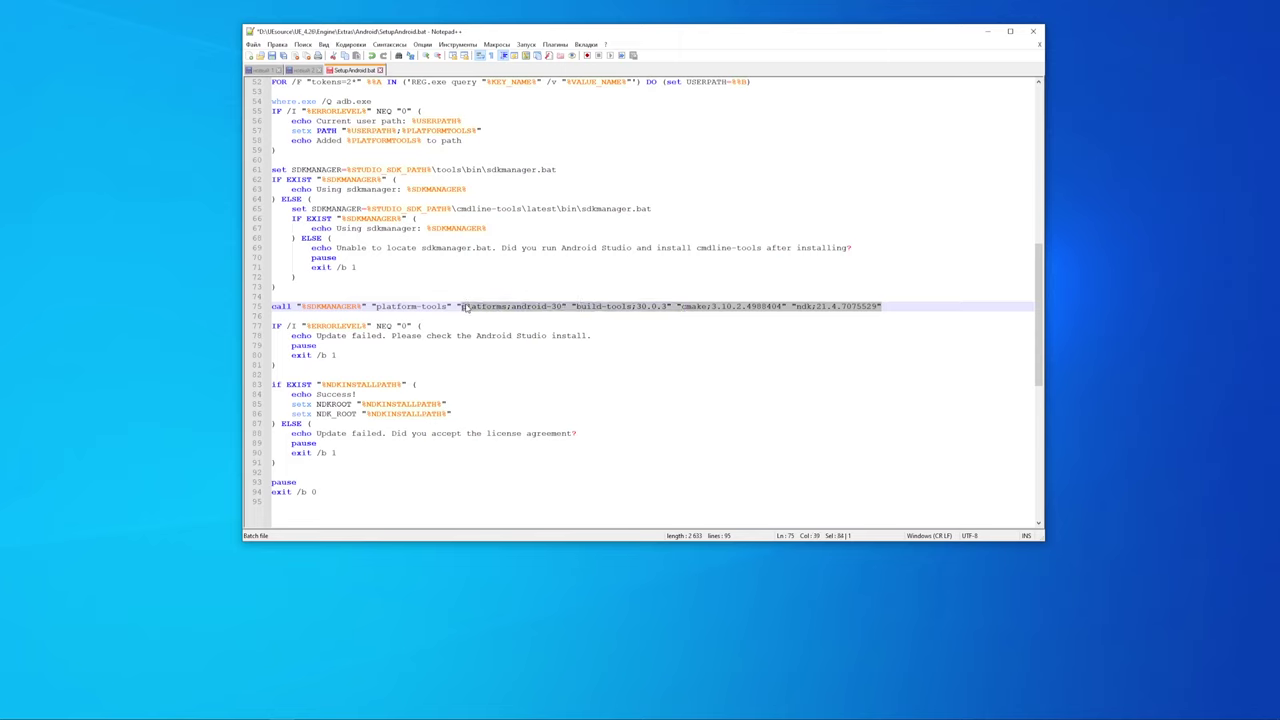
click(510, 287)
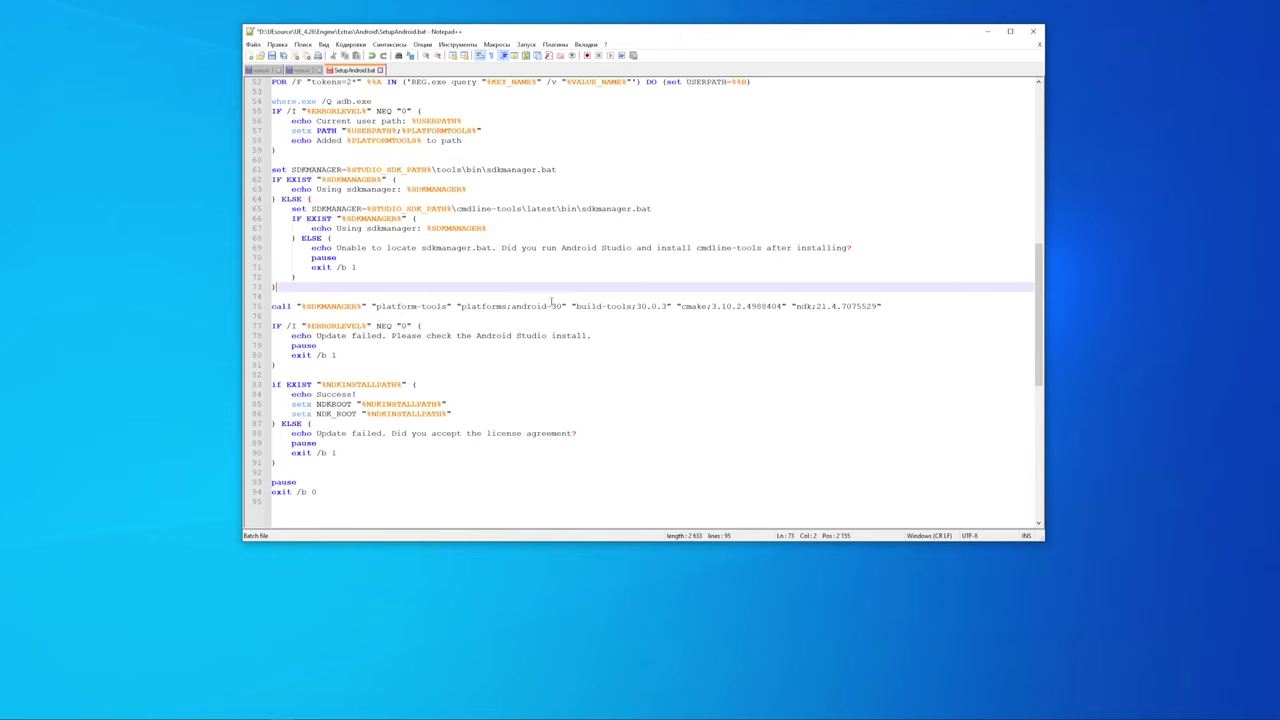
drag(564, 306, 513, 306)
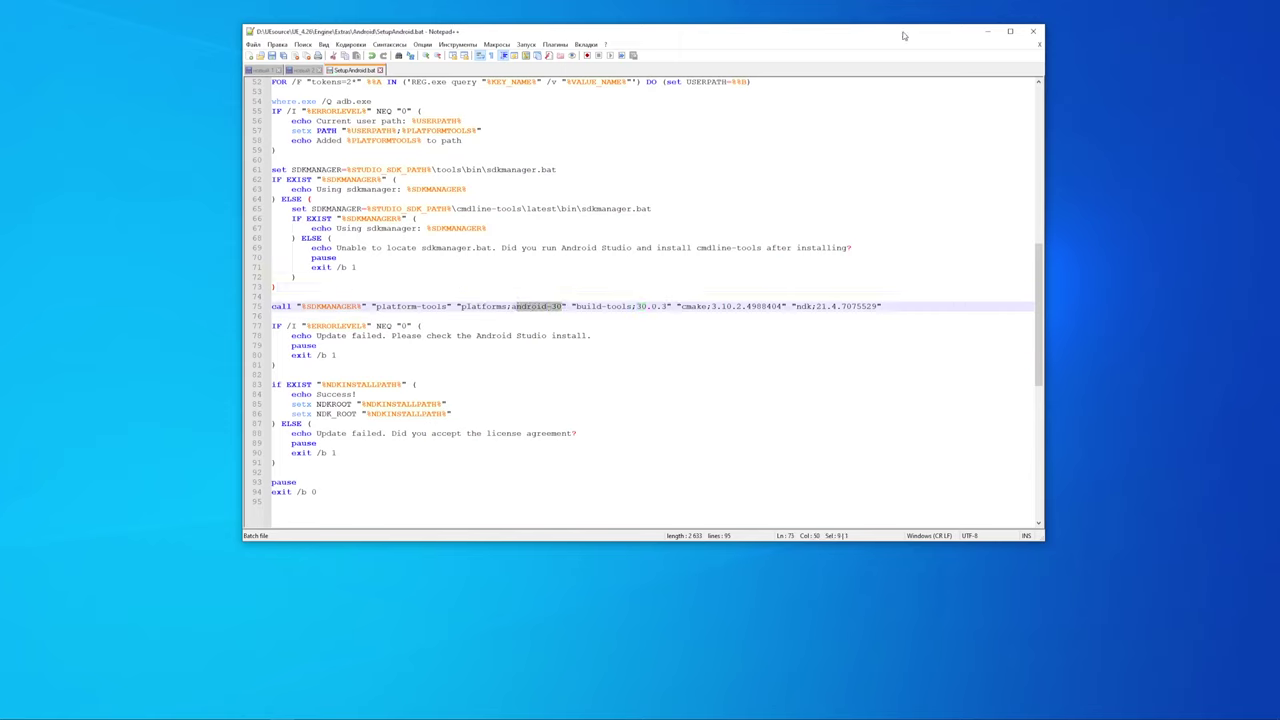
click(988, 32)
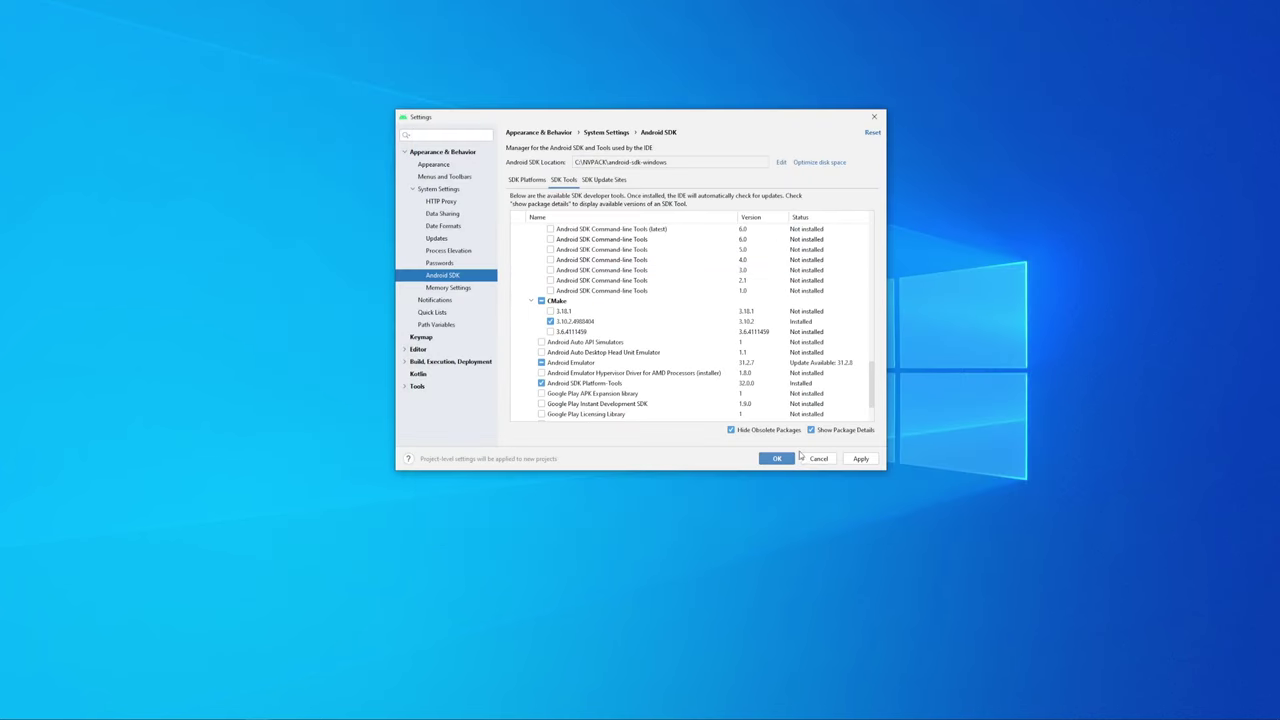
Step: Uninstall SDK Platform 31, its sources and Build-Tools 31.0.0 and 29.0.2, then close settings
click(858, 460)
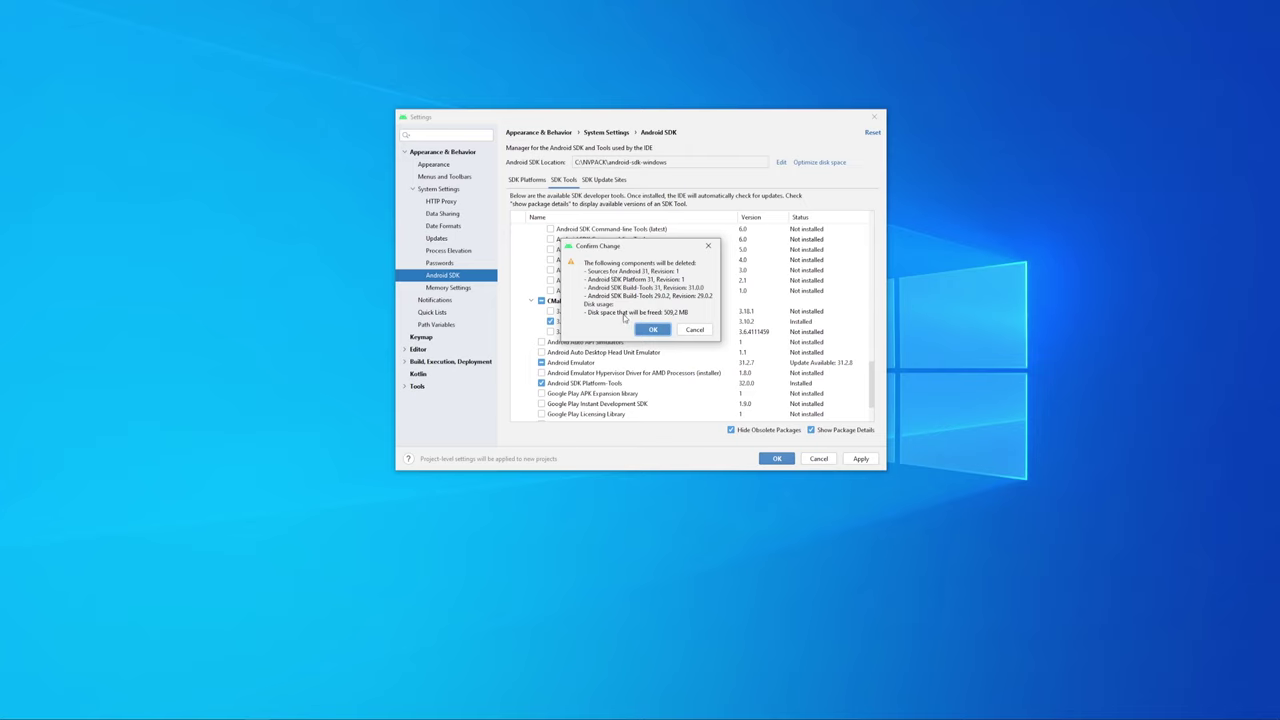
click(647, 333)
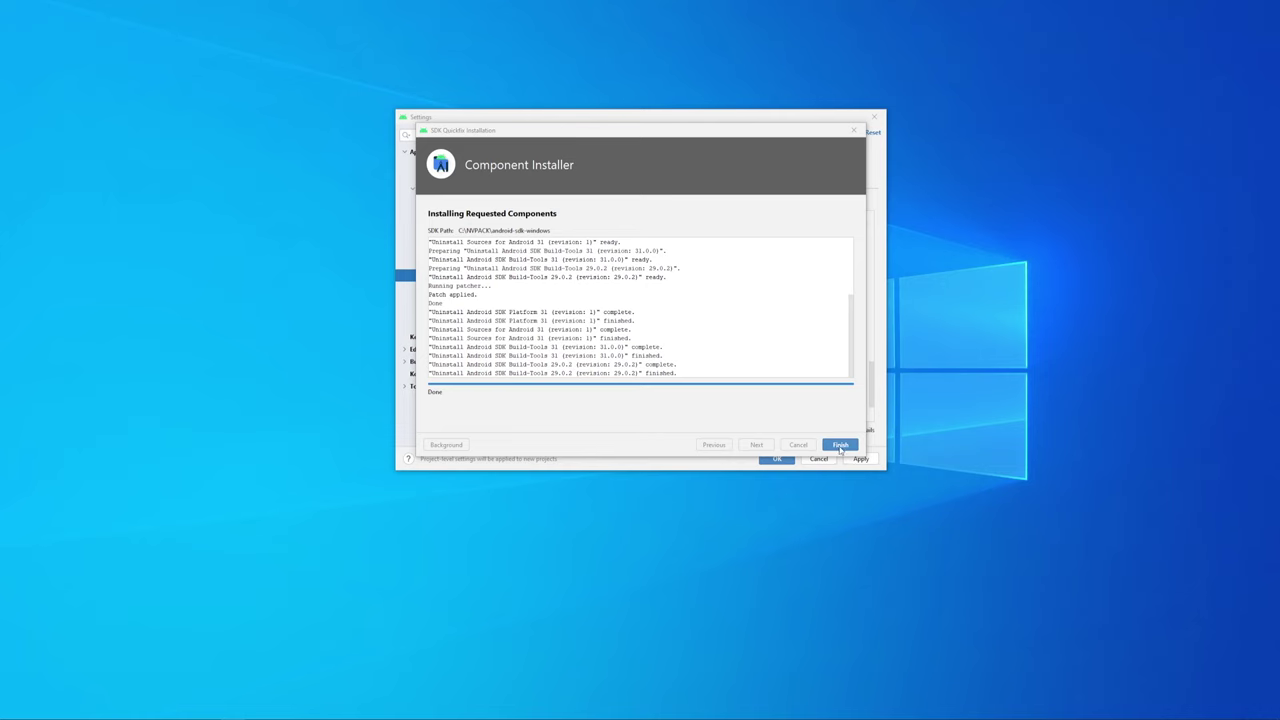
click(840, 446)
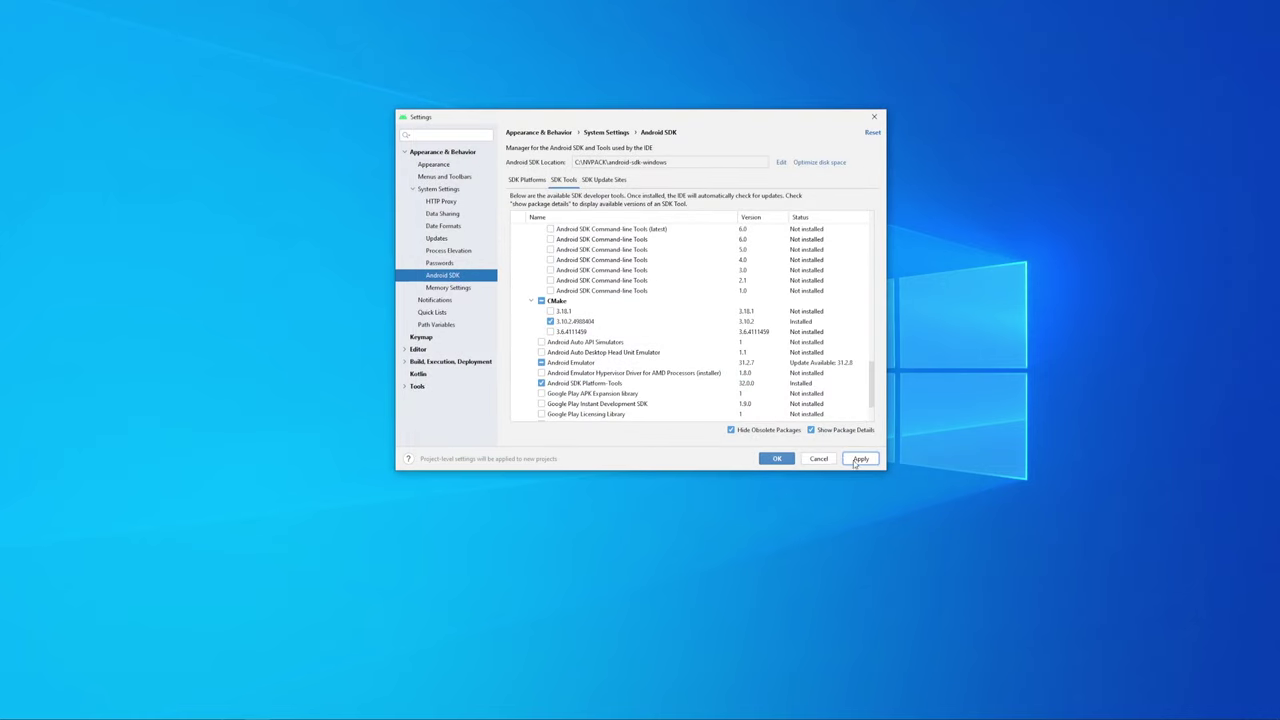
click(857, 460)
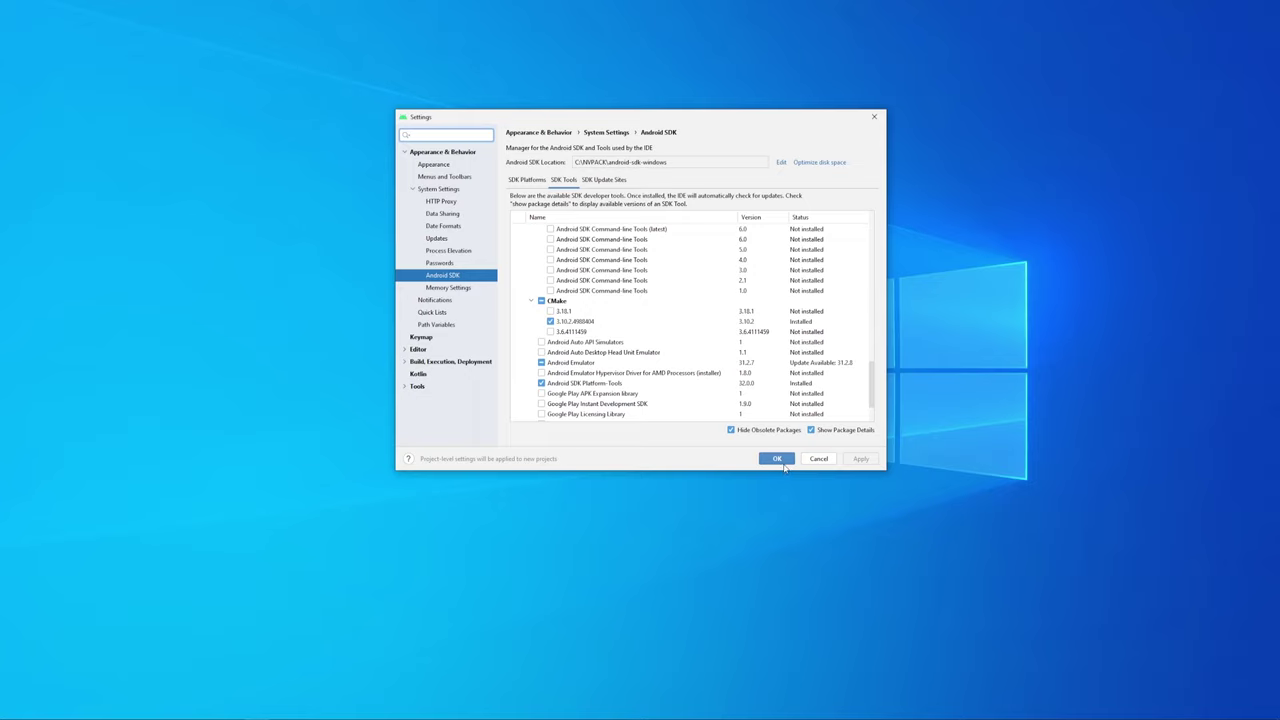
click(785, 462)
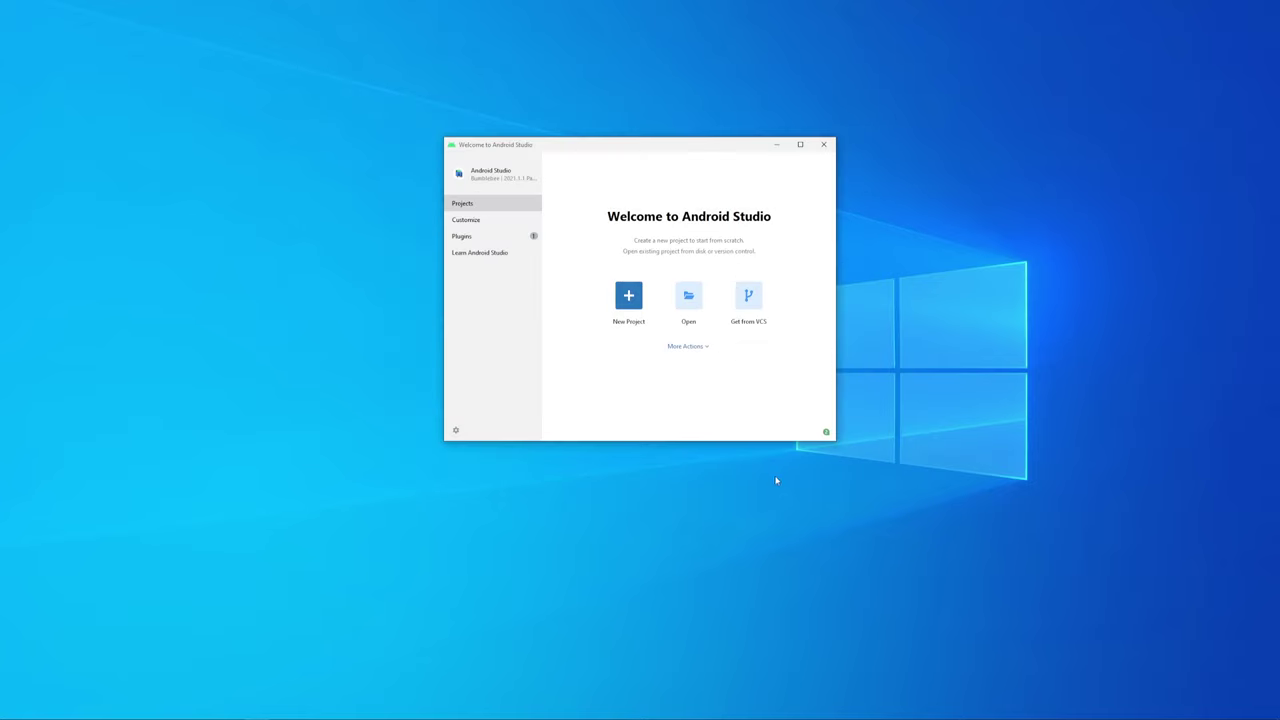
Step: Close Android Studio and open the scroller project in Unreal Engine
click(823, 144)
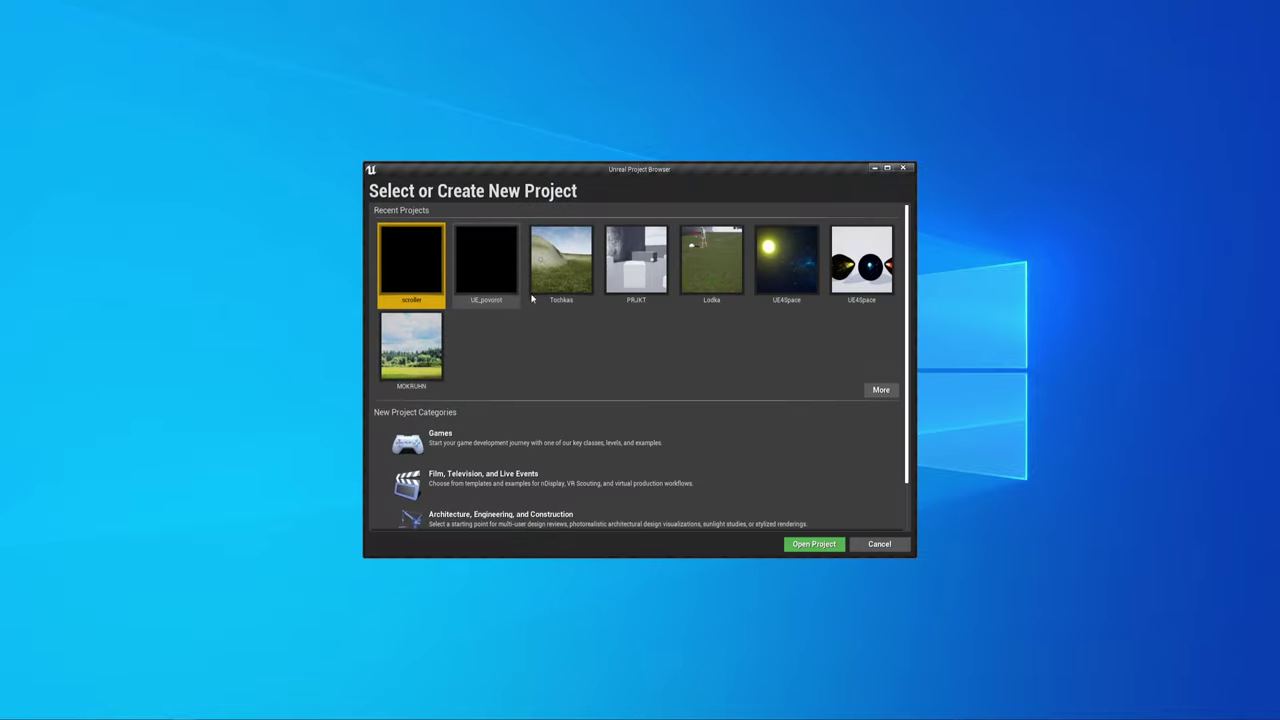
click(814, 544)
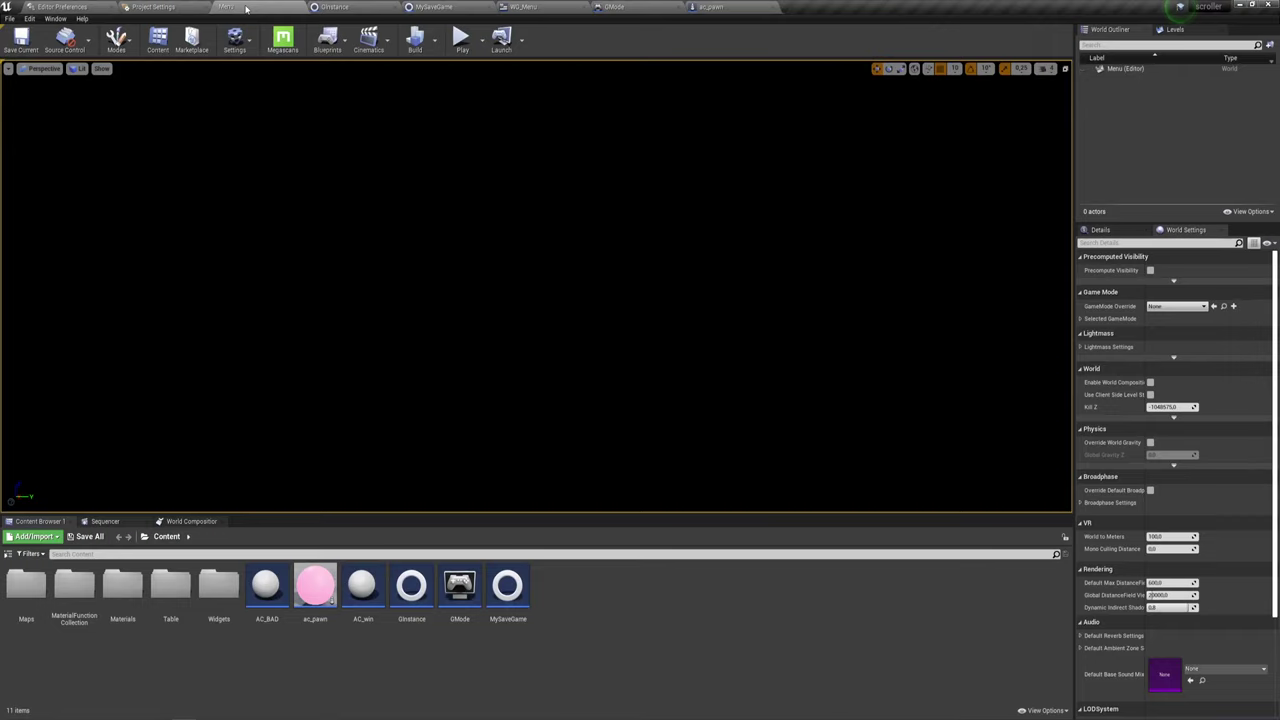
Step: Repackage the scroller project for Android (Multi:ASTC,DXT,ETC2) into C:\temp
click(9, 18)
mouse_move(62, 187)
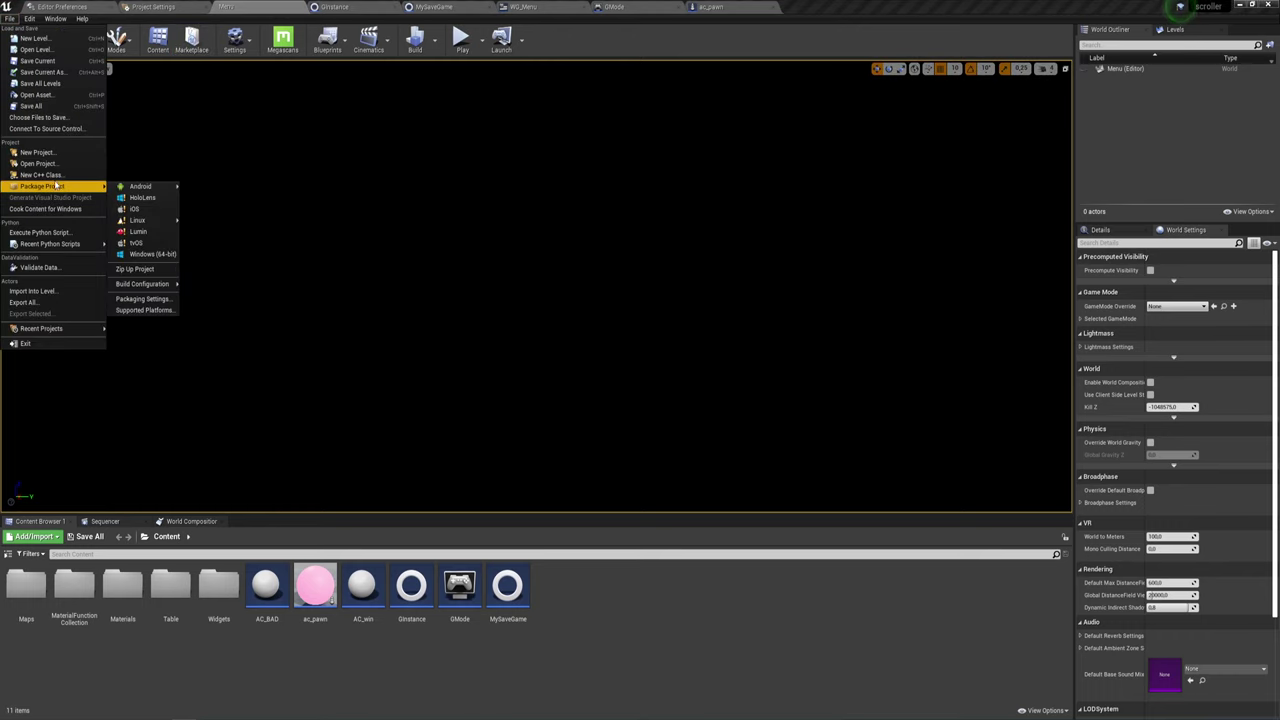
mouse_move(142, 187)
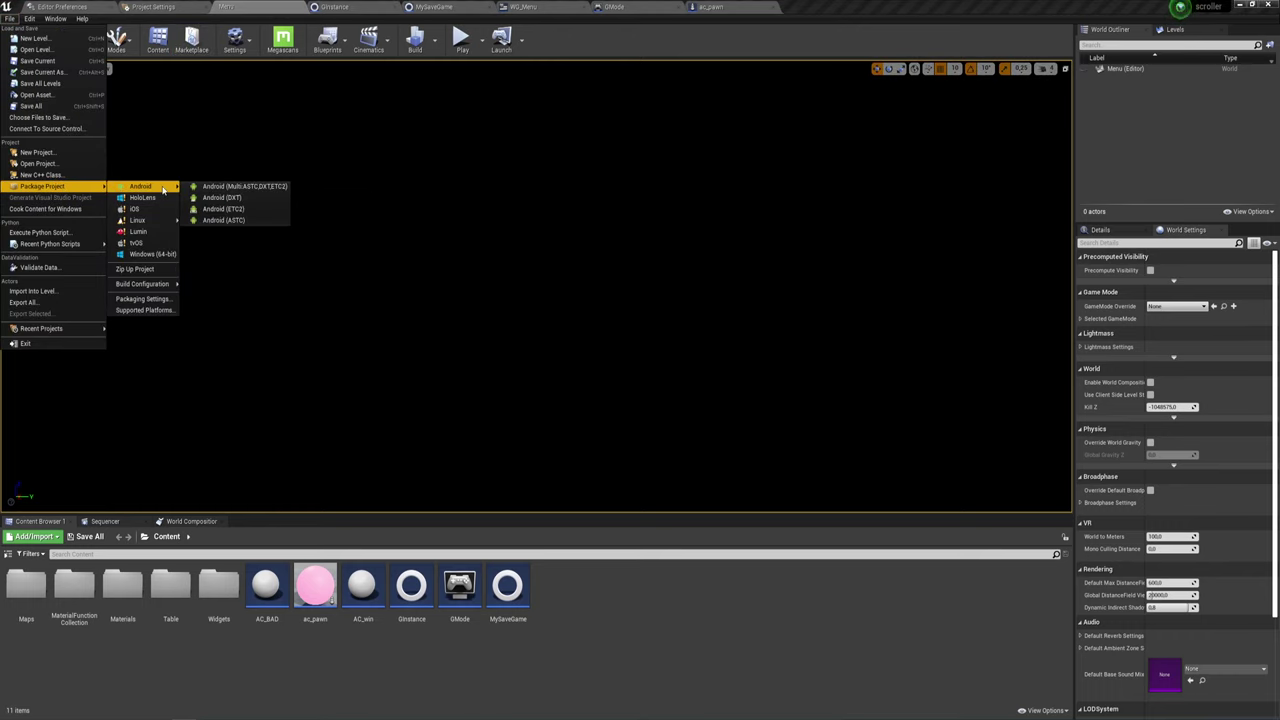
click(240, 188)
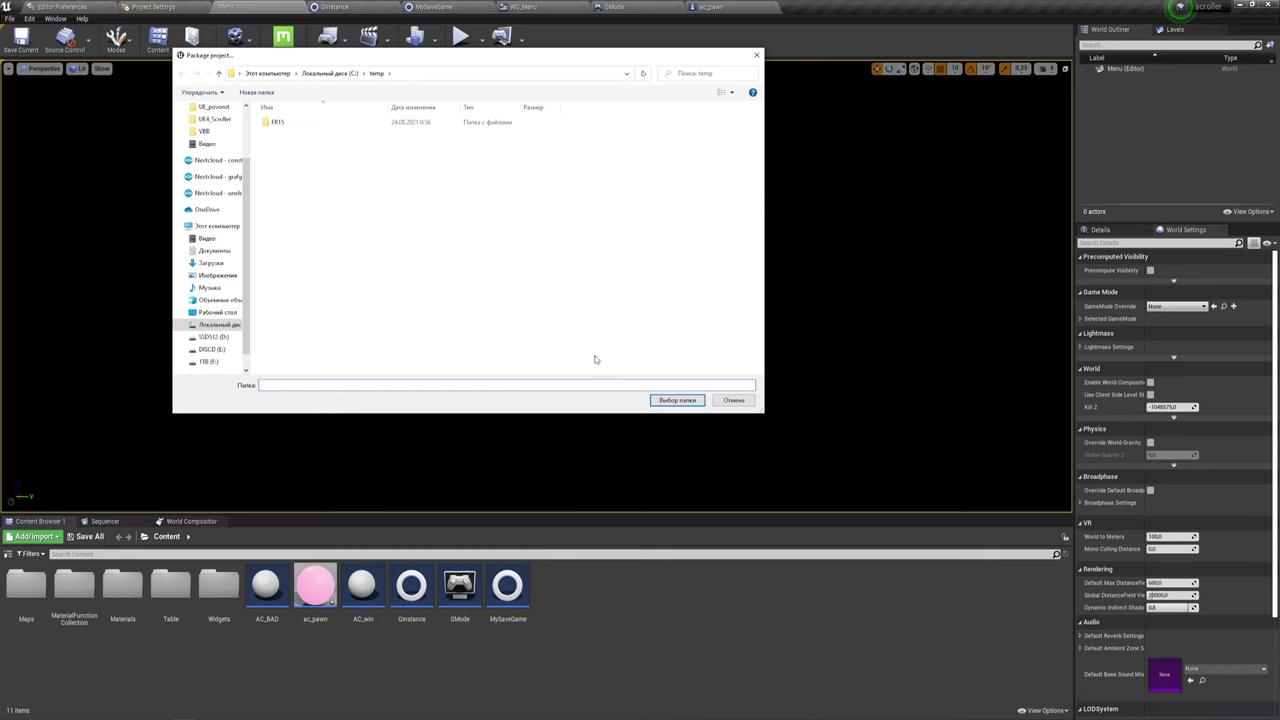
click(661, 400)
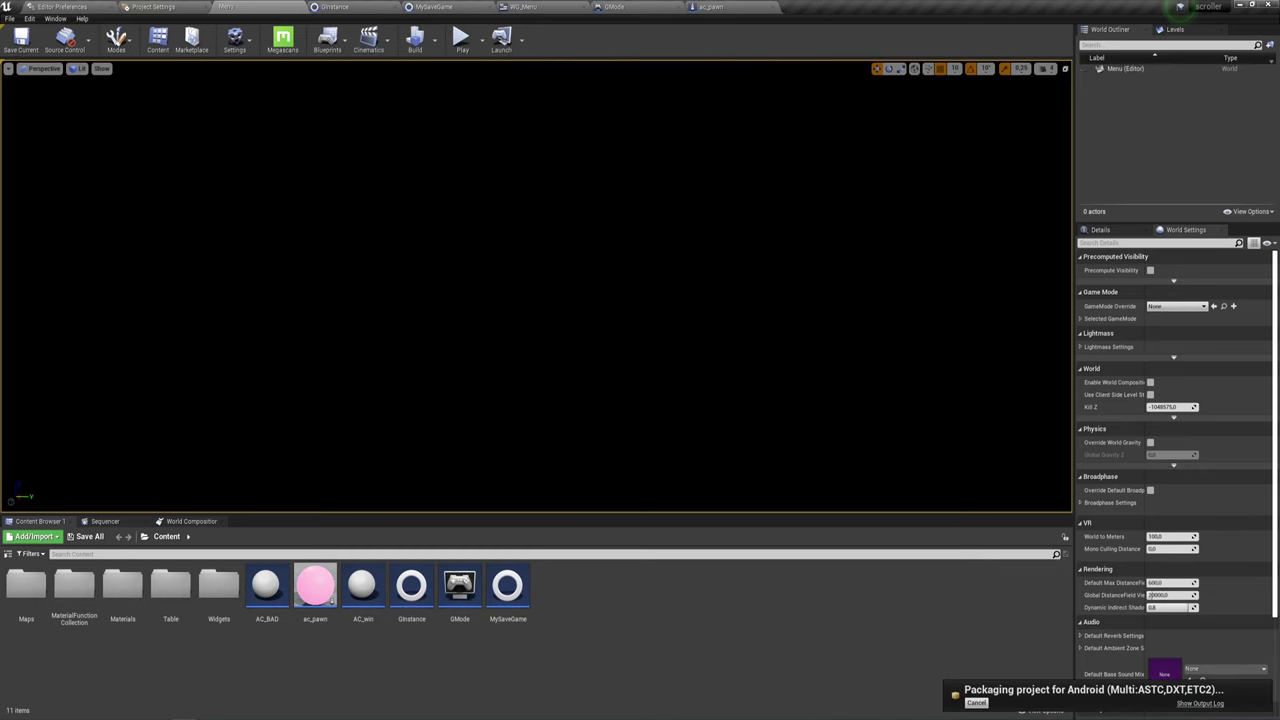
Step: Show the packaging output log and wait for the Android build to report BUILD SUCCESSFUL
click(1204, 704)
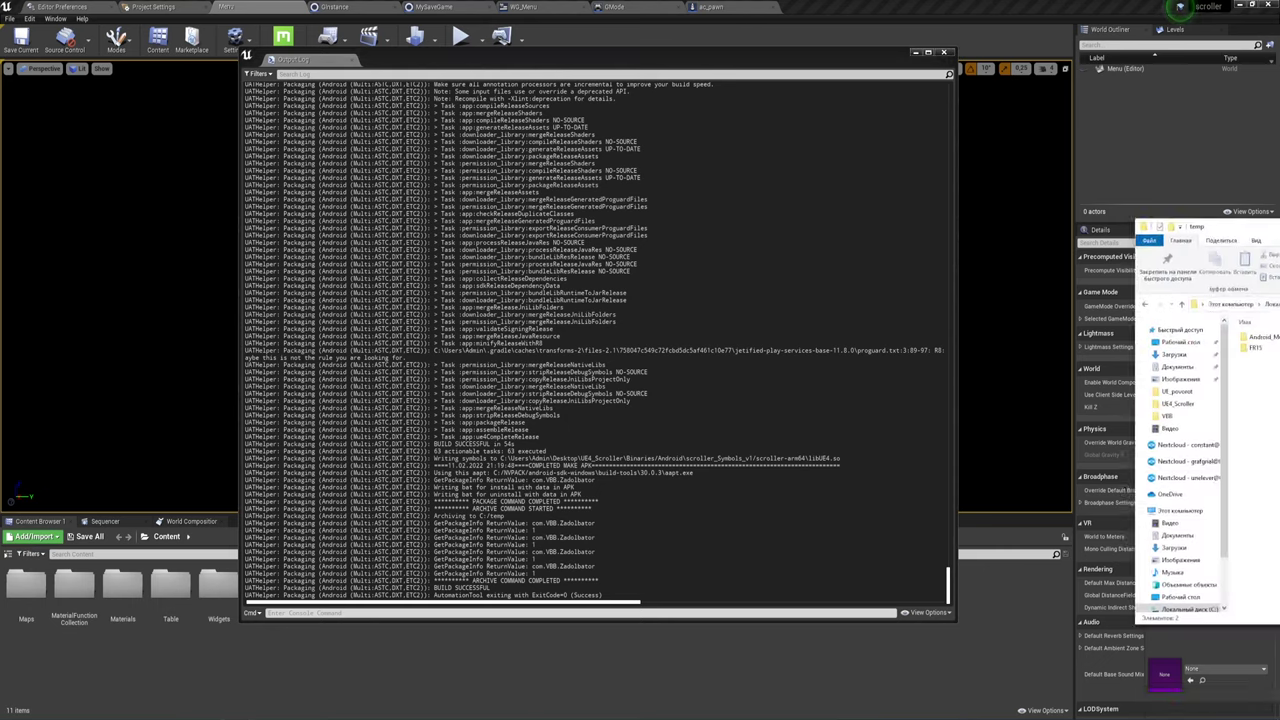
Step: Open C:\temp\Android_Multi to reveal scroller-Android-Shipping-arm64.apk and reposition the Explorer window
double_click(646, 136)
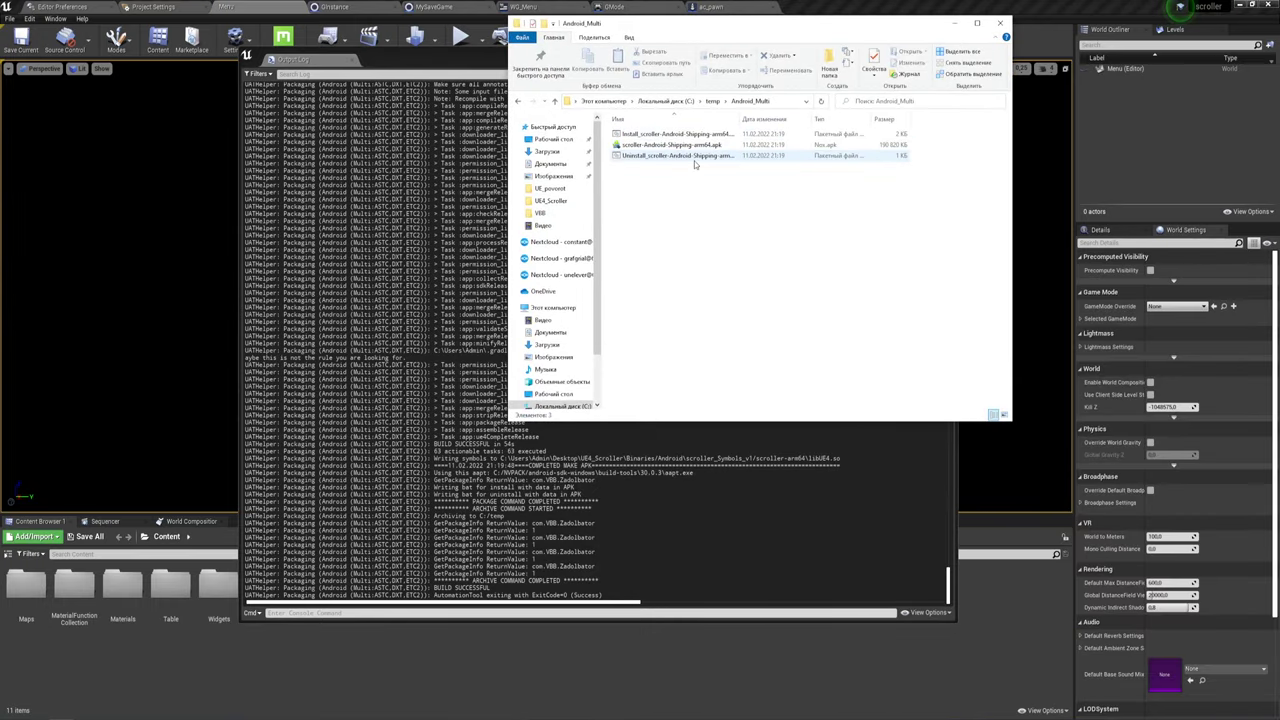
drag(626, 171, 845, 209)
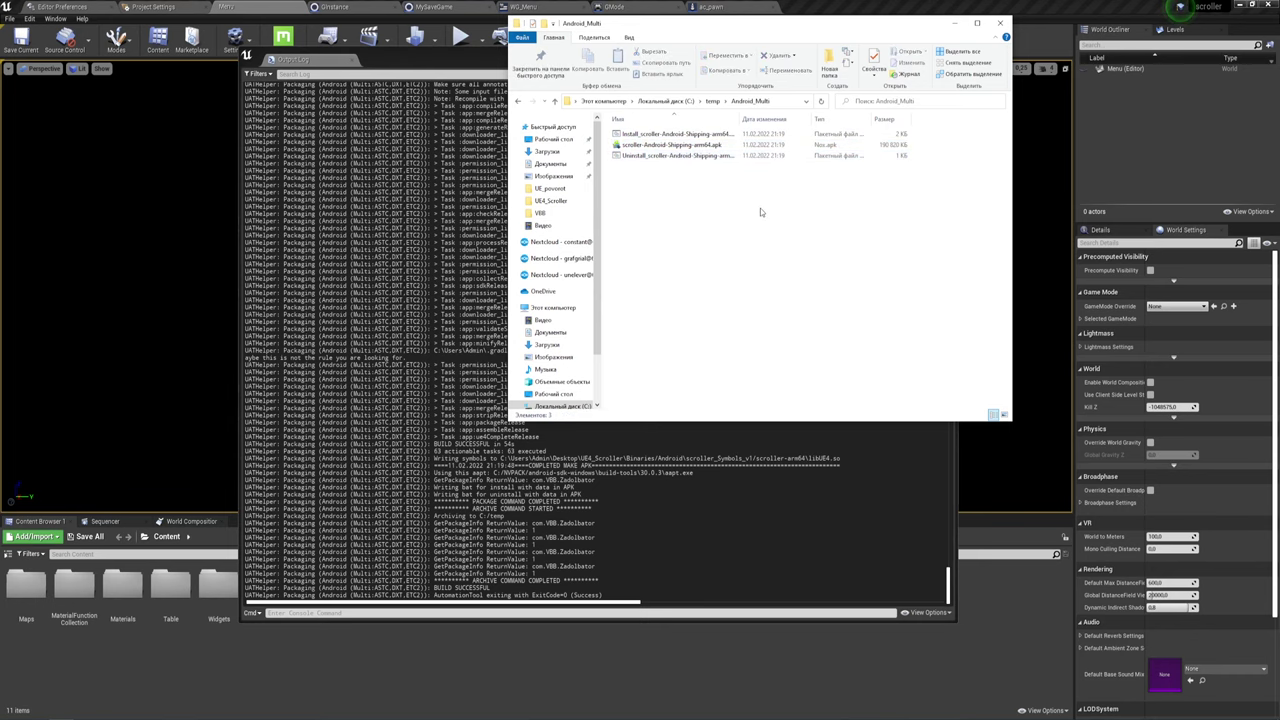
drag(798, 35, 694, 112)
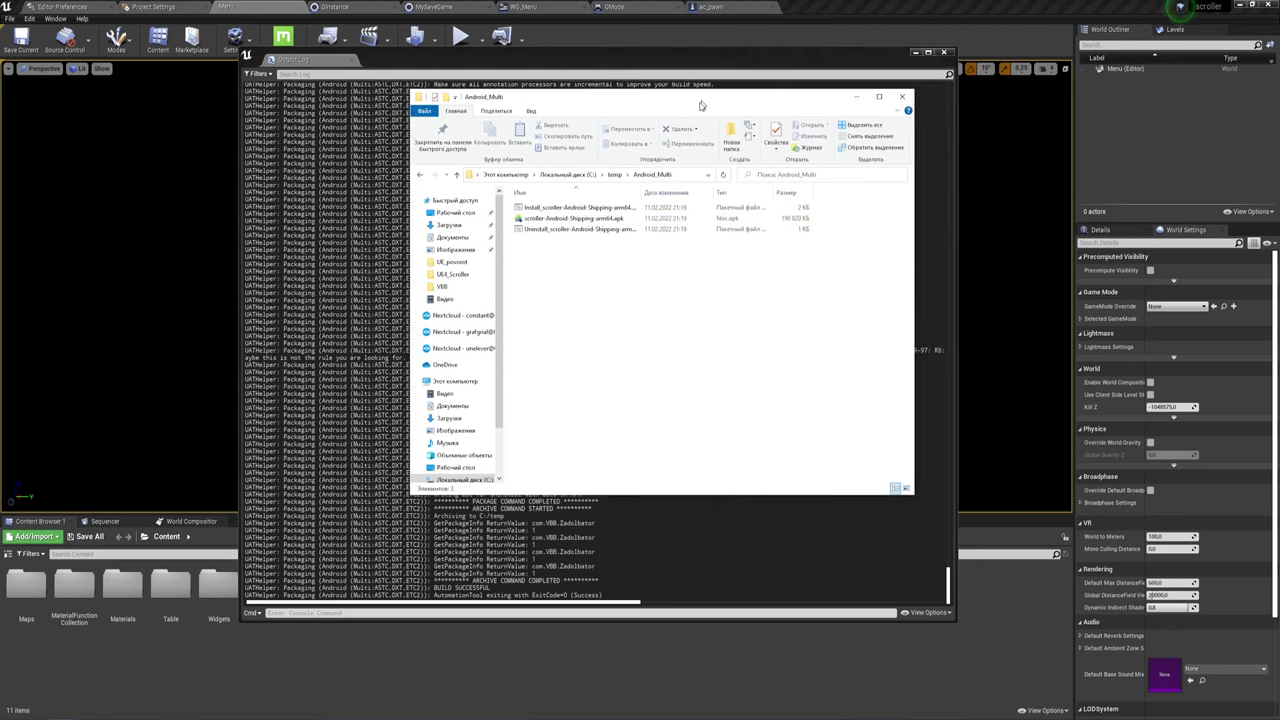